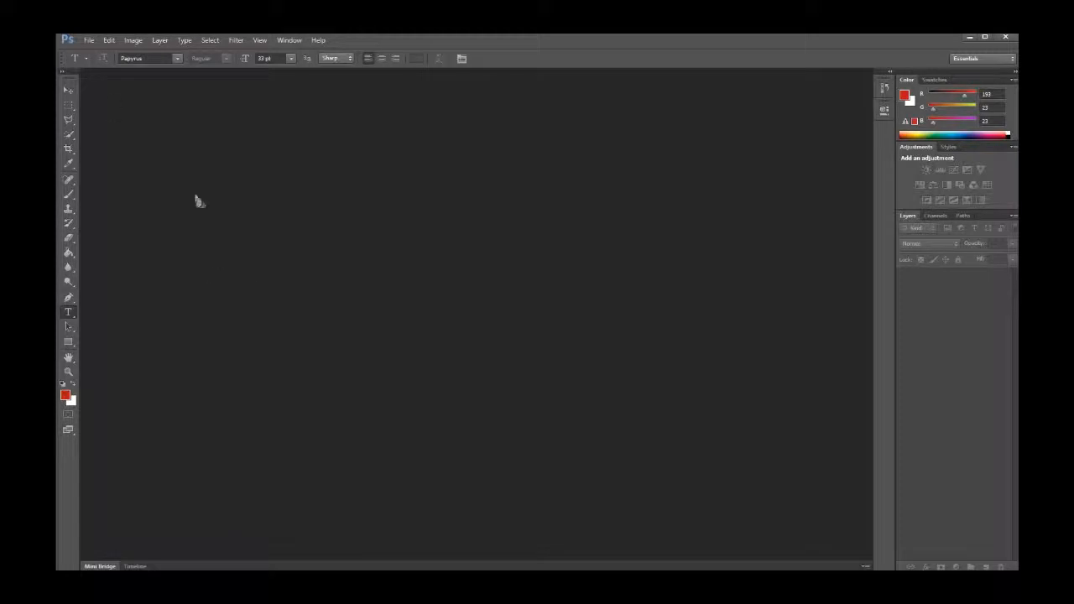
Create a new 1200 × 1200 pixel document at 72 pixels/inch with a transparent background
click(89, 40)
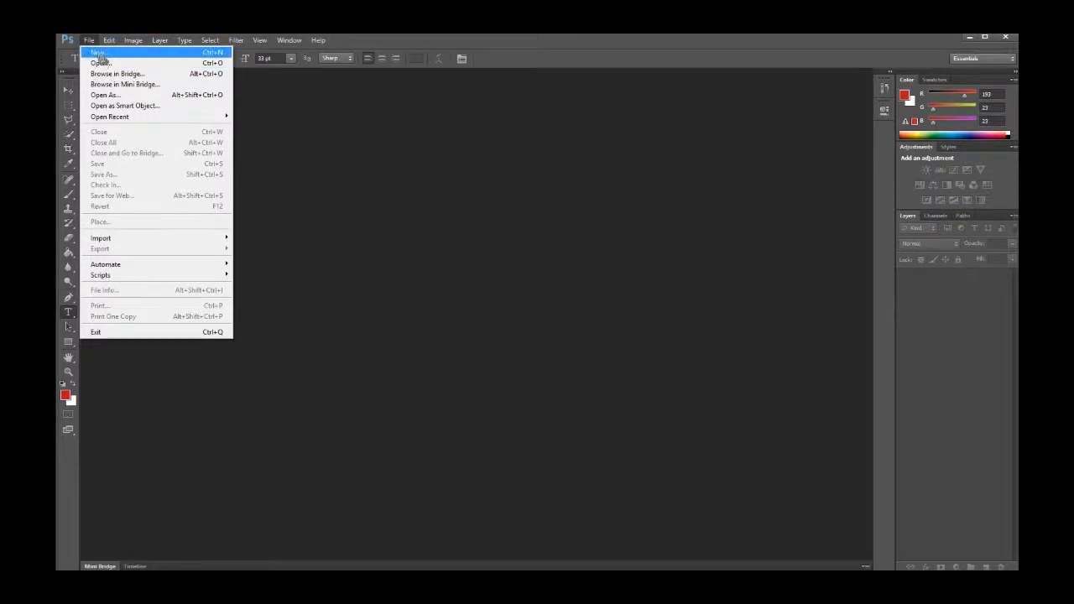
click(98, 53)
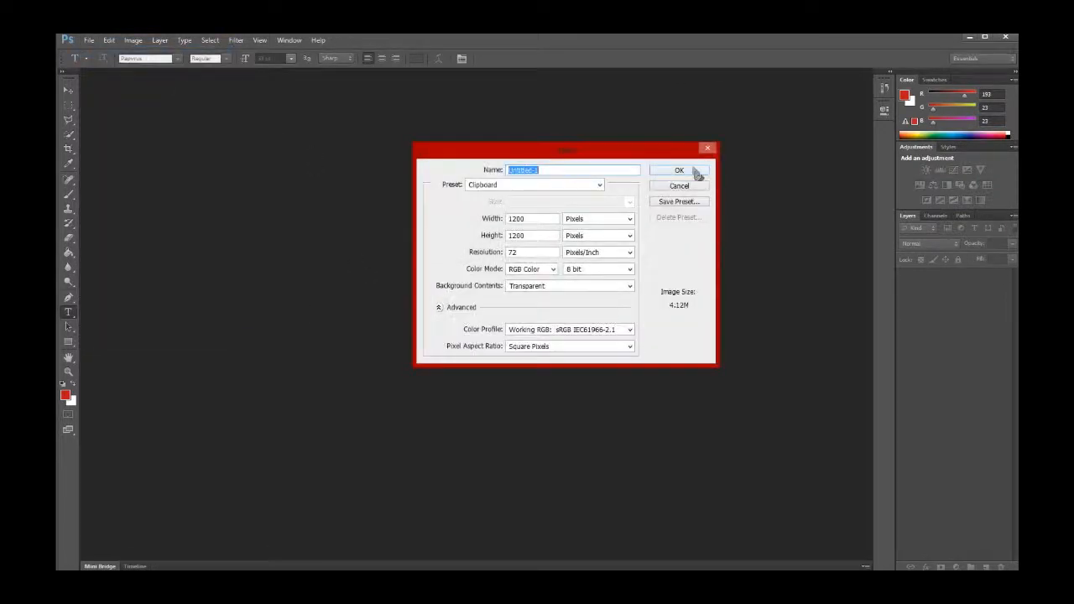
click(693, 172)
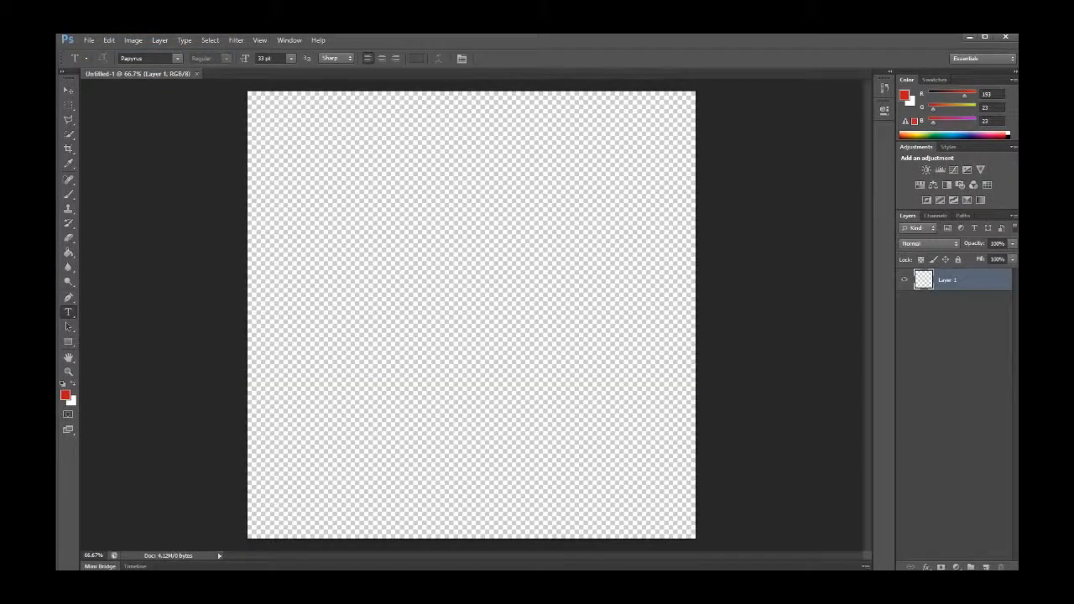
Paste the copied yellow flower image into the new document
click(110, 41)
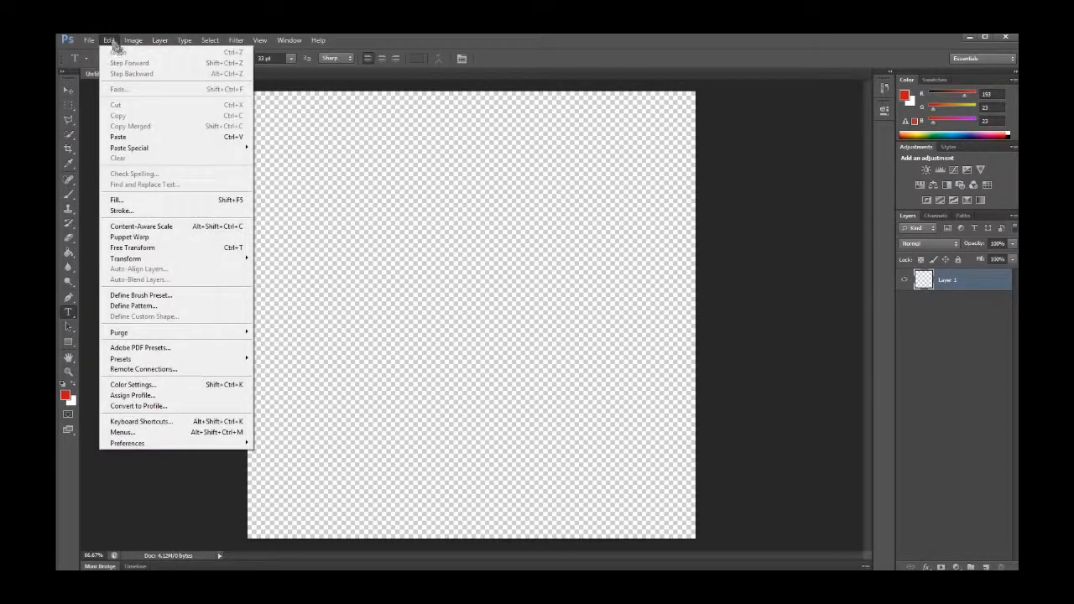
click(163, 138)
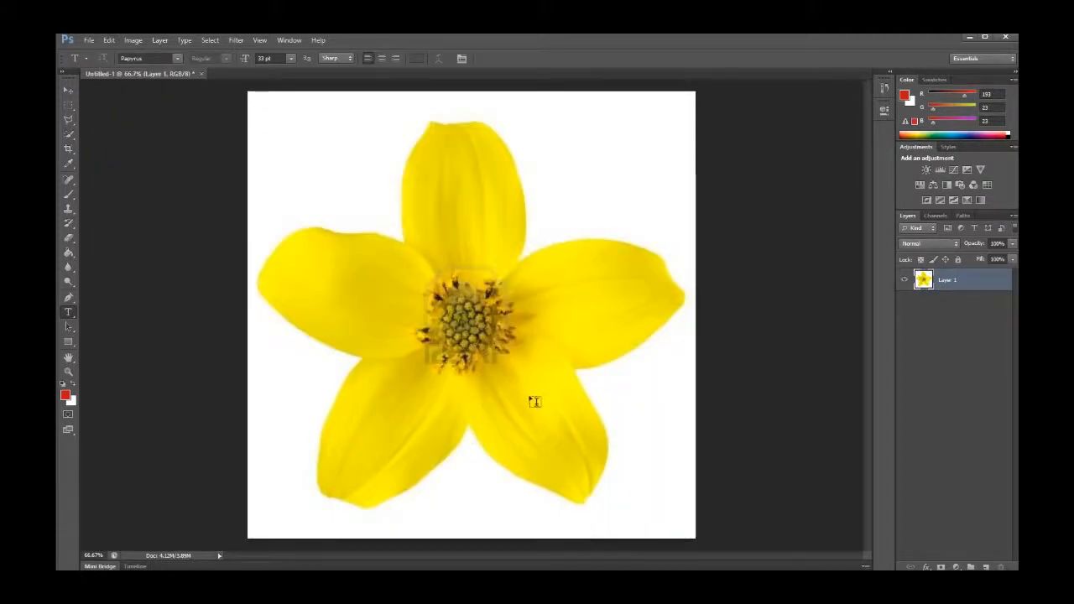
Duplicate the flower layer as Layer 1 copy
click(68, 90)
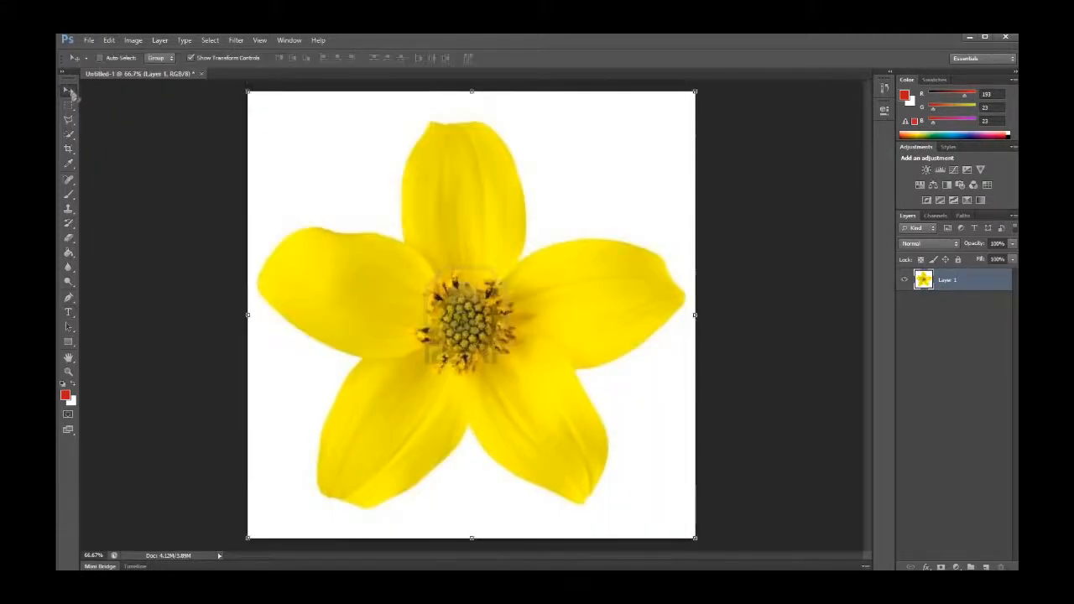
right_click(968, 284)
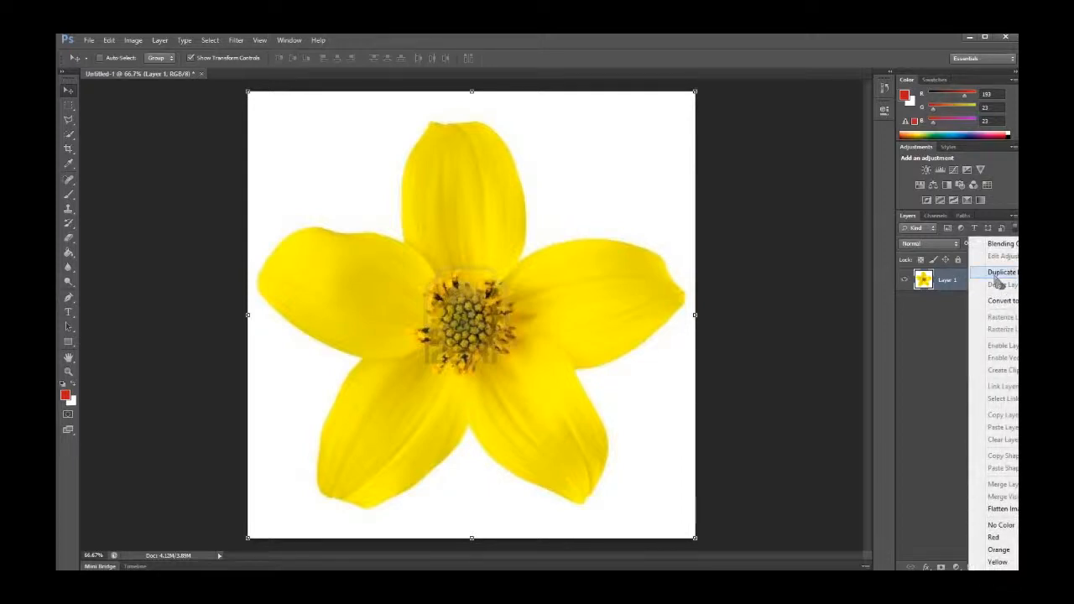
click(942, 303)
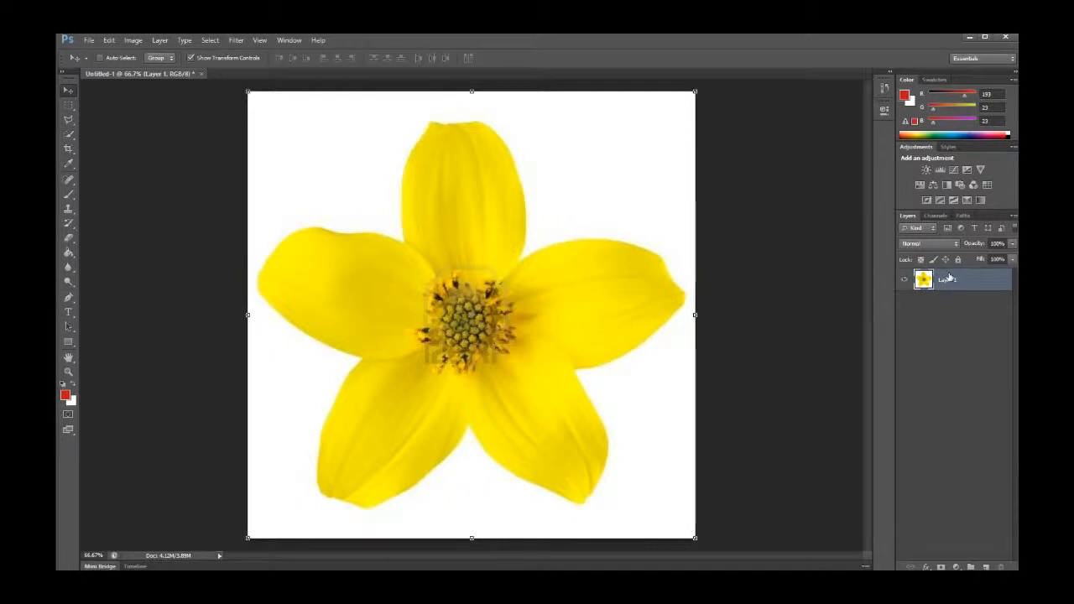
key(ctrl+j)
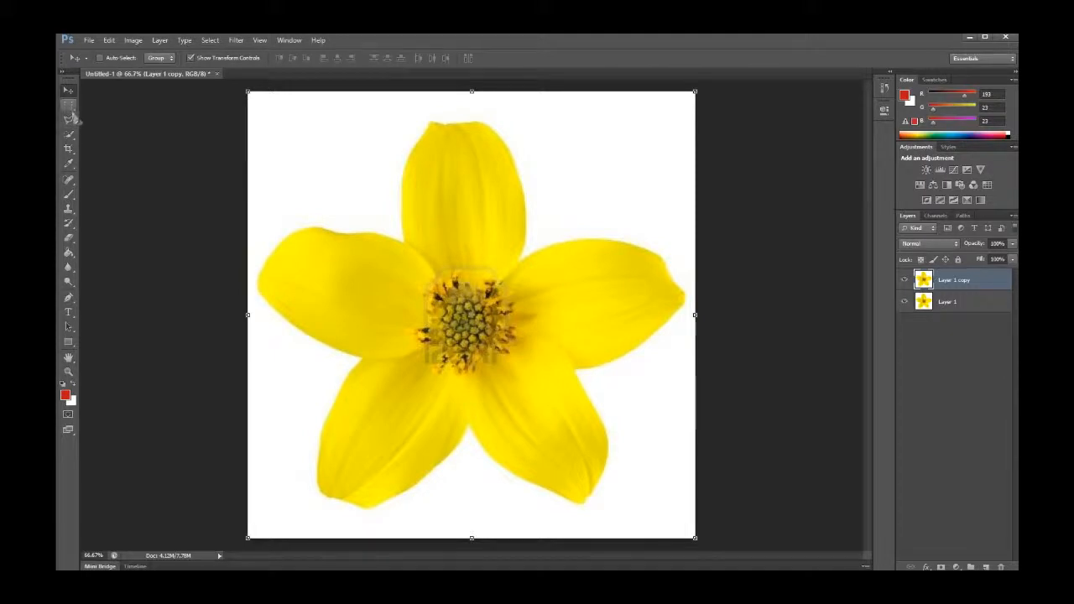
Shift the duplicate flower slightly and hide the original Layer 1
drag(70, 120, 102, 120)
click(68, 90)
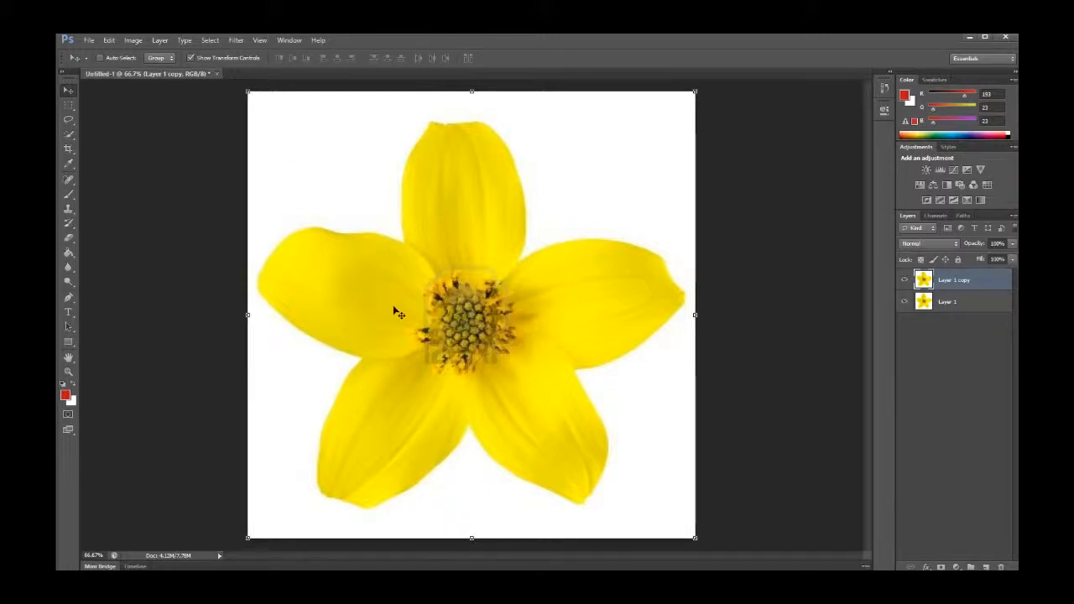
drag(424, 218, 436, 180)
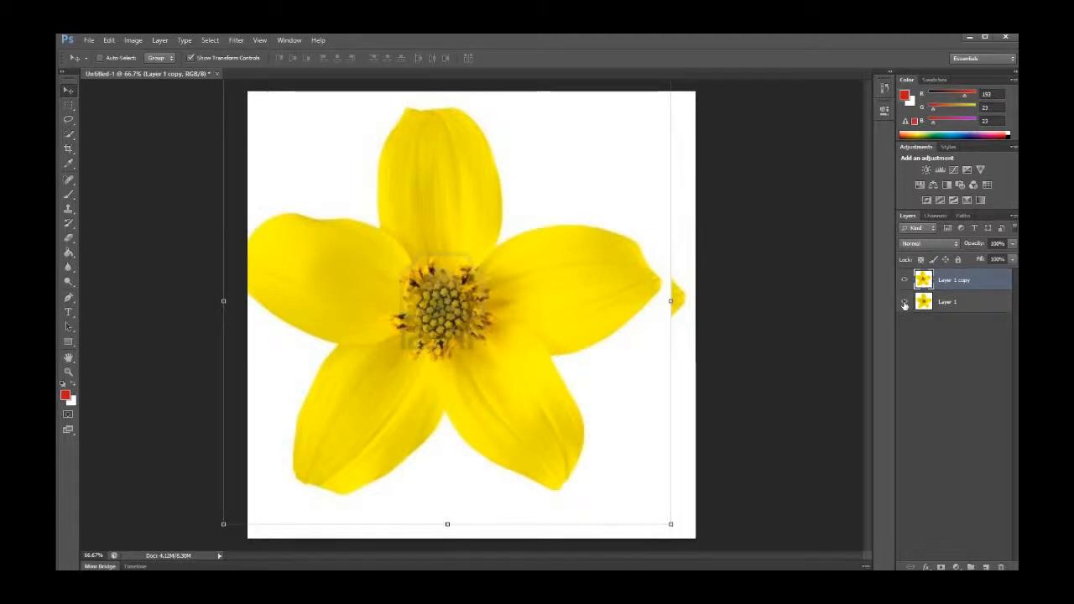
click(904, 302)
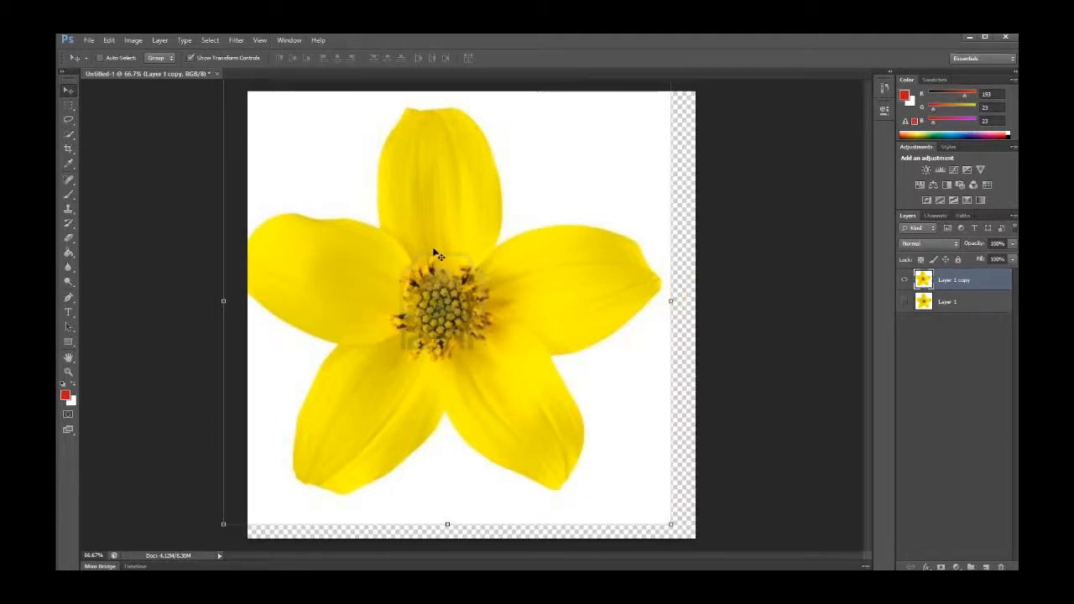
Move the duplicate flower back to fill the canvas in its original position
drag(436, 252, 458, 260)
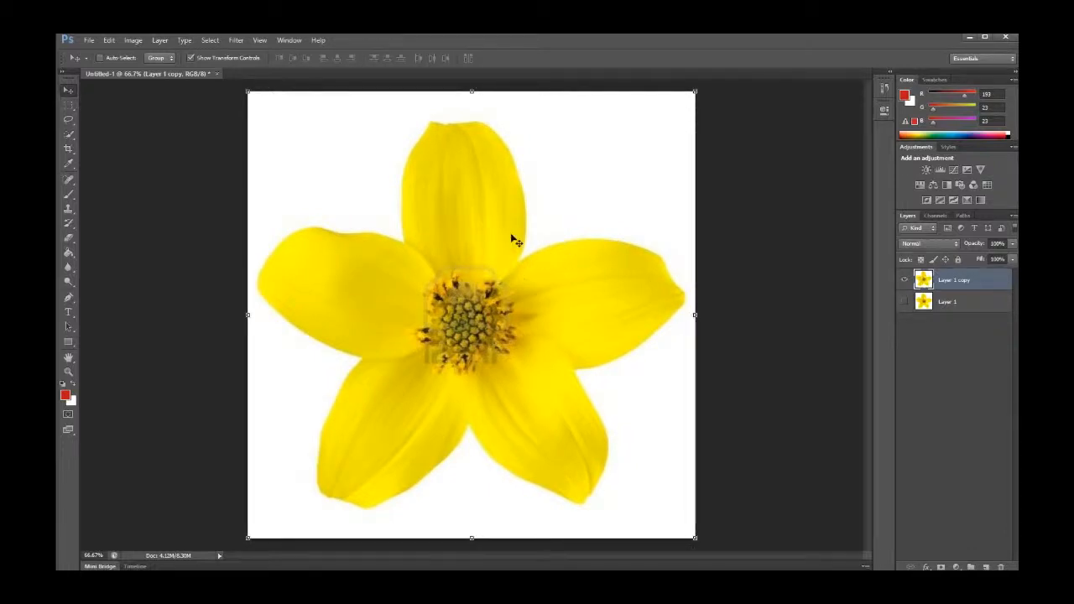
drag(537, 197, 512, 234)
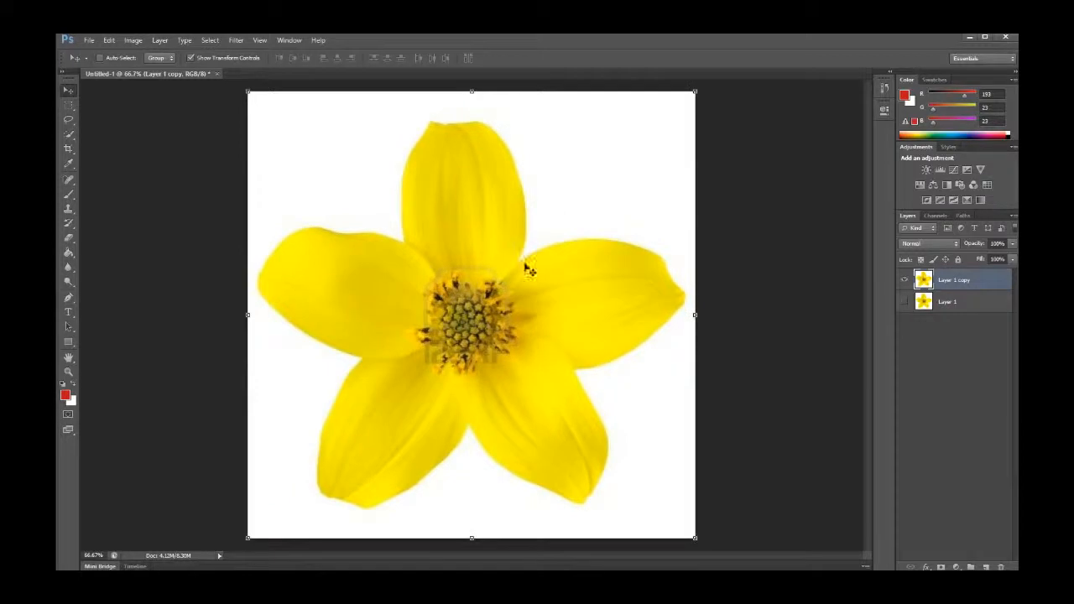
click(191, 59)
click(192, 57)
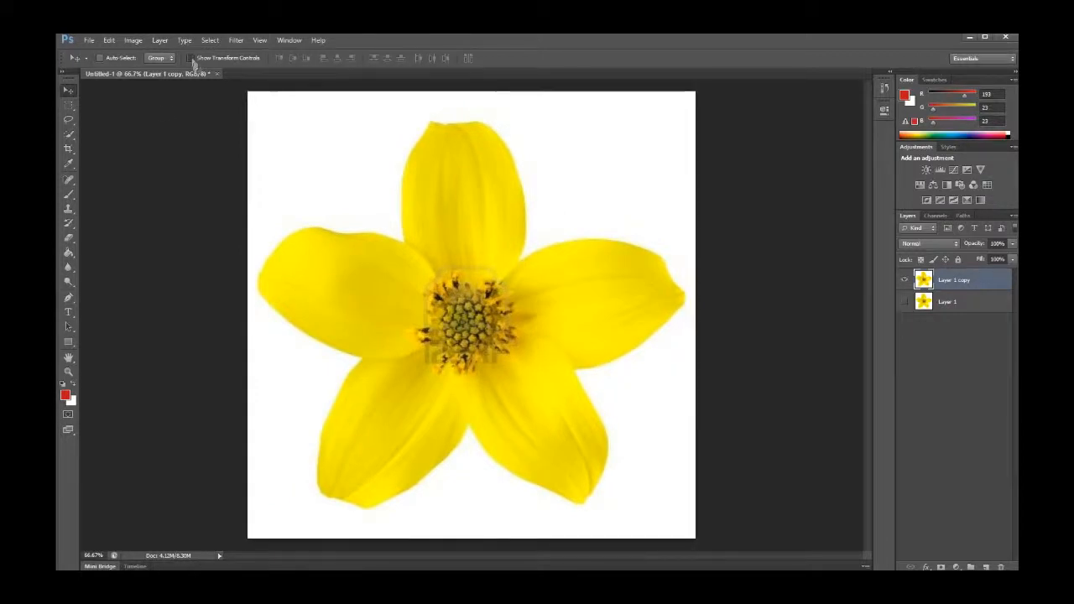
mouse_move(248, 91)
mouse_down()
mouse_move(329, 233)
mouse_move(340, 222)
mouse_move(247, 91)
mouse_up()
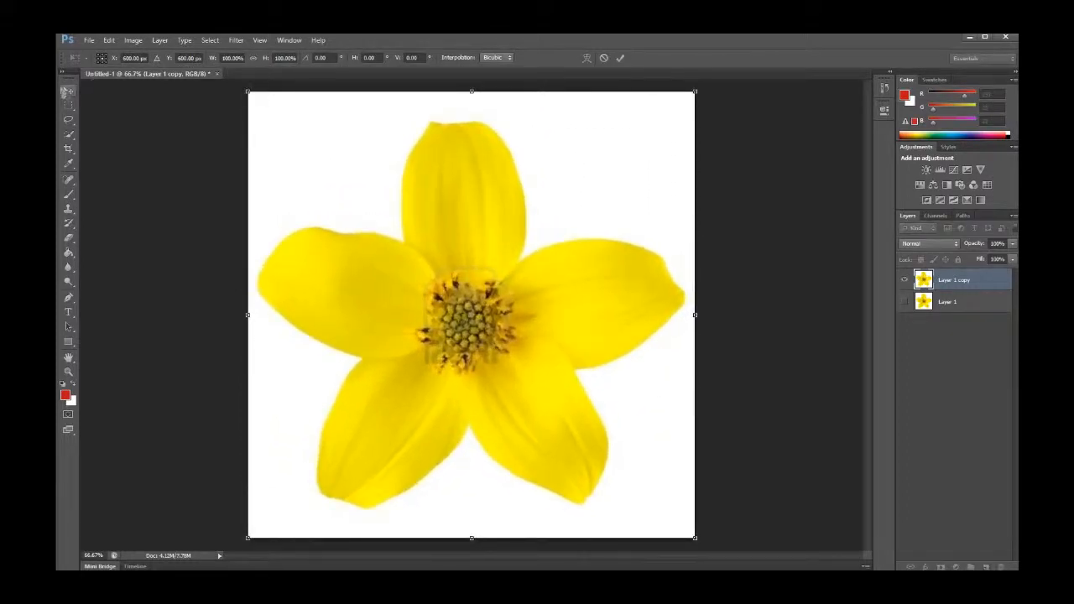
click(67, 90)
click(483, 243)
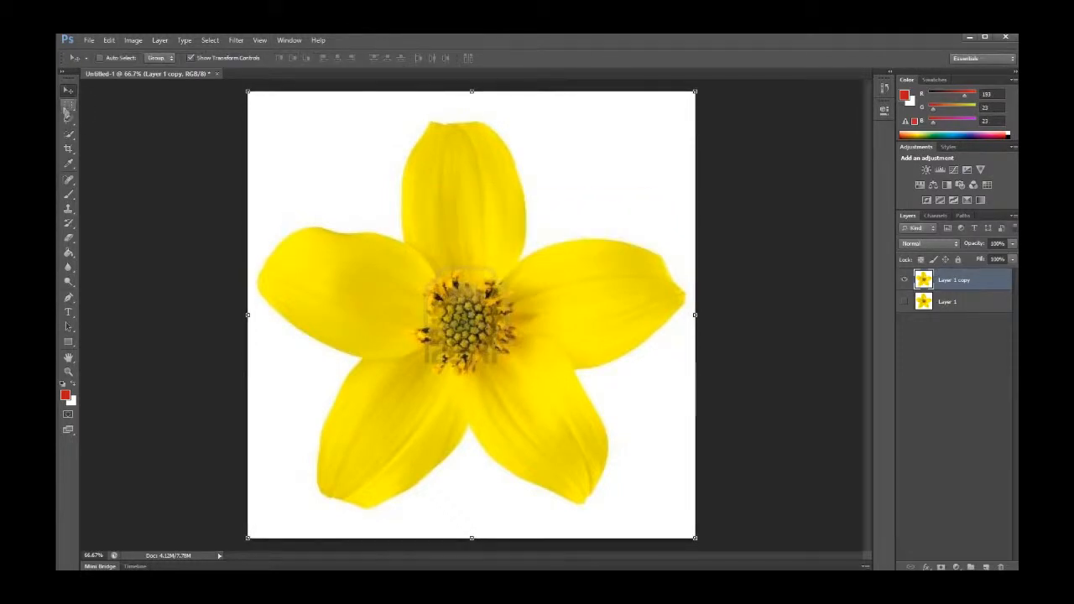
Try moving a 30 px feathered rectangular selection around the top petal, undoing the move
click(68, 106)
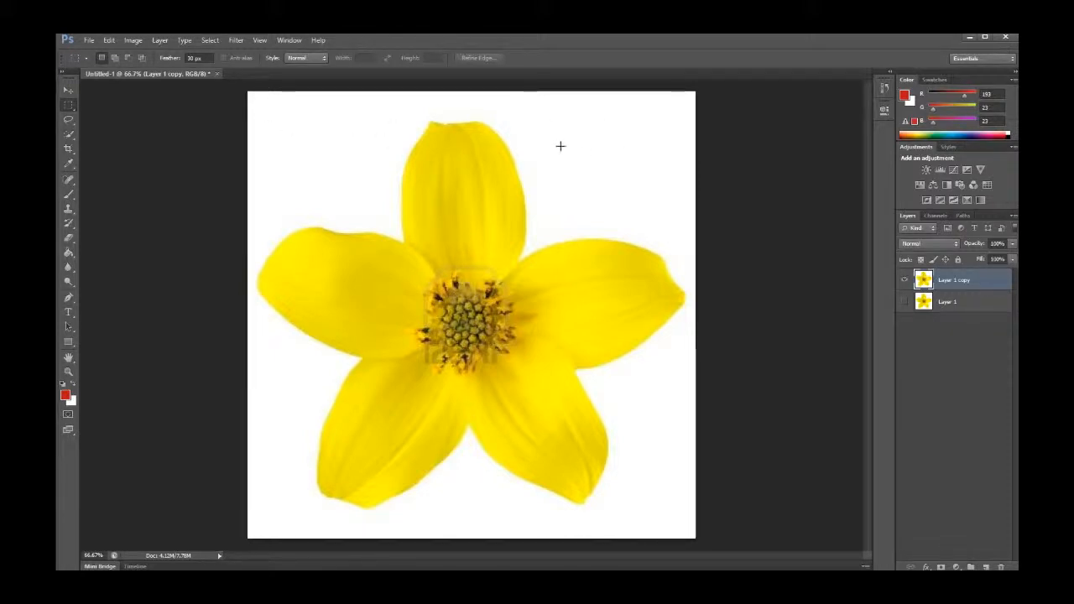
drag(553, 121, 430, 229)
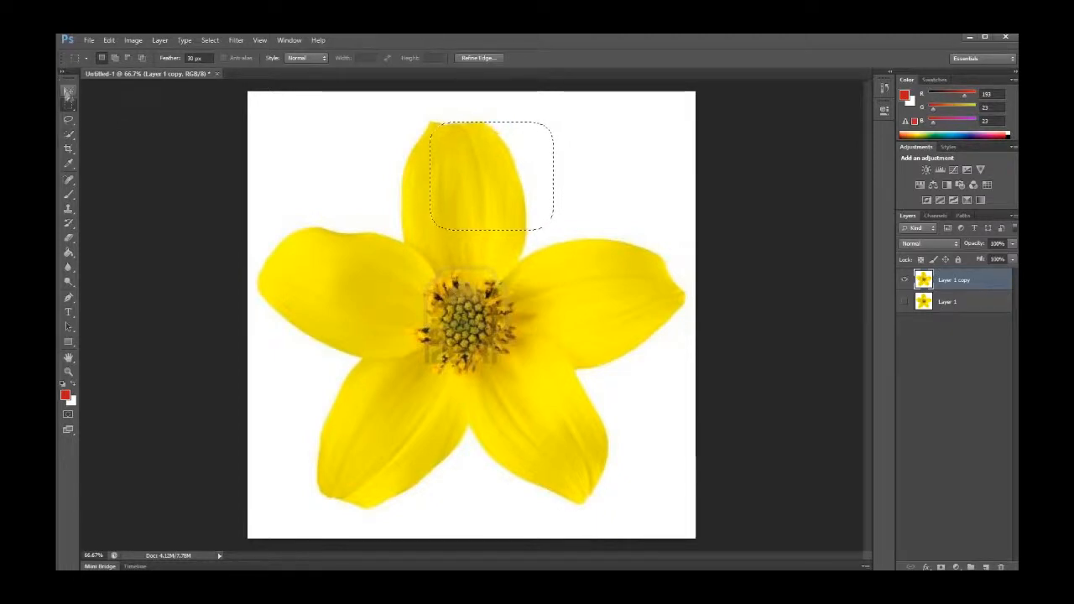
click(69, 90)
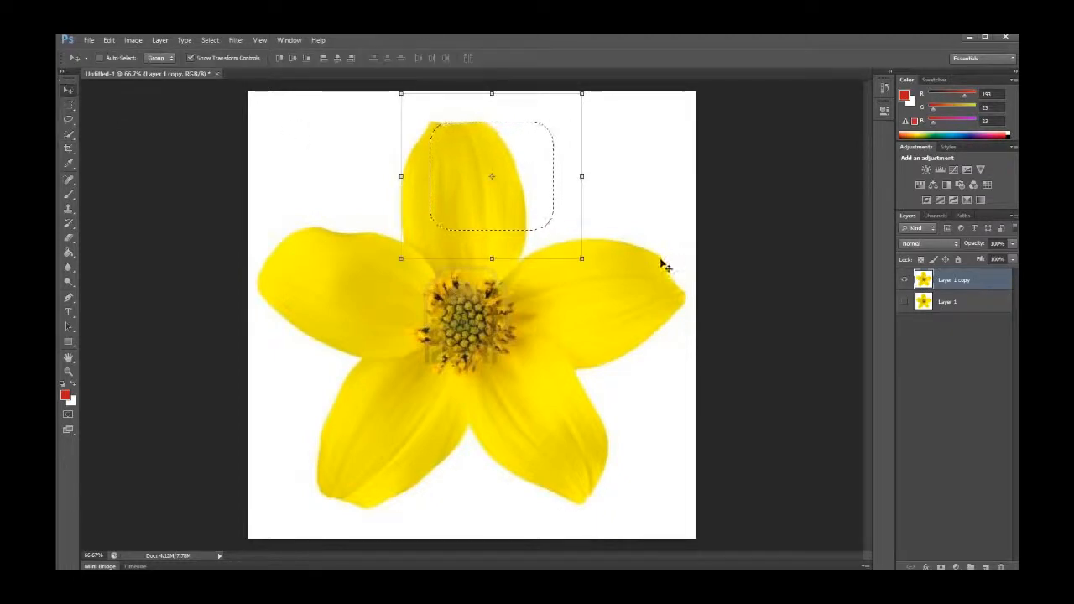
mouse_move(514, 176)
mouse_down()
mouse_move(511, 201)
mouse_move(427, 221)
mouse_move(552, 192)
mouse_move(521, 194)
mouse_move(531, 288)
mouse_move(503, 201)
mouse_move(599, 299)
mouse_move(539, 298)
mouse_move(561, 154)
mouse_move(546, 206)
mouse_move(506, 176)
mouse_up()
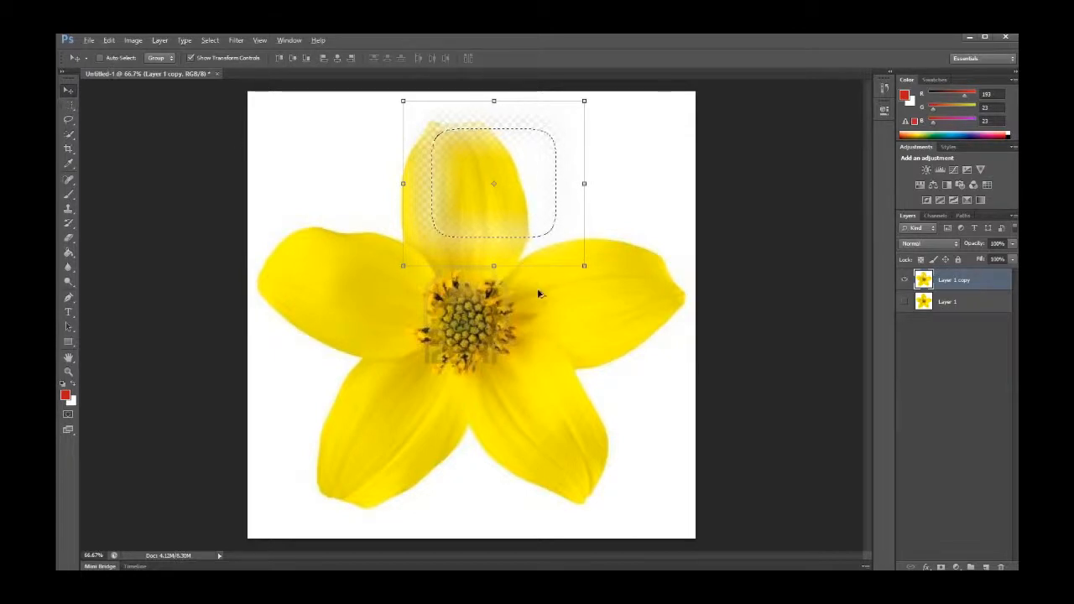
key(ctrl+z)
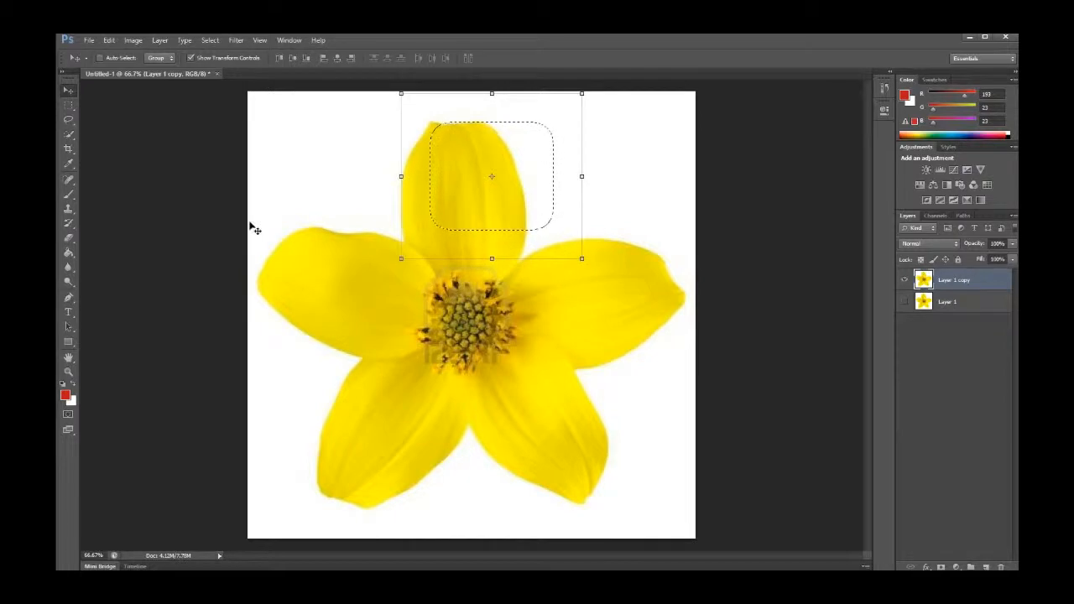
Deselect the rectangular marquee selection
click(72, 104)
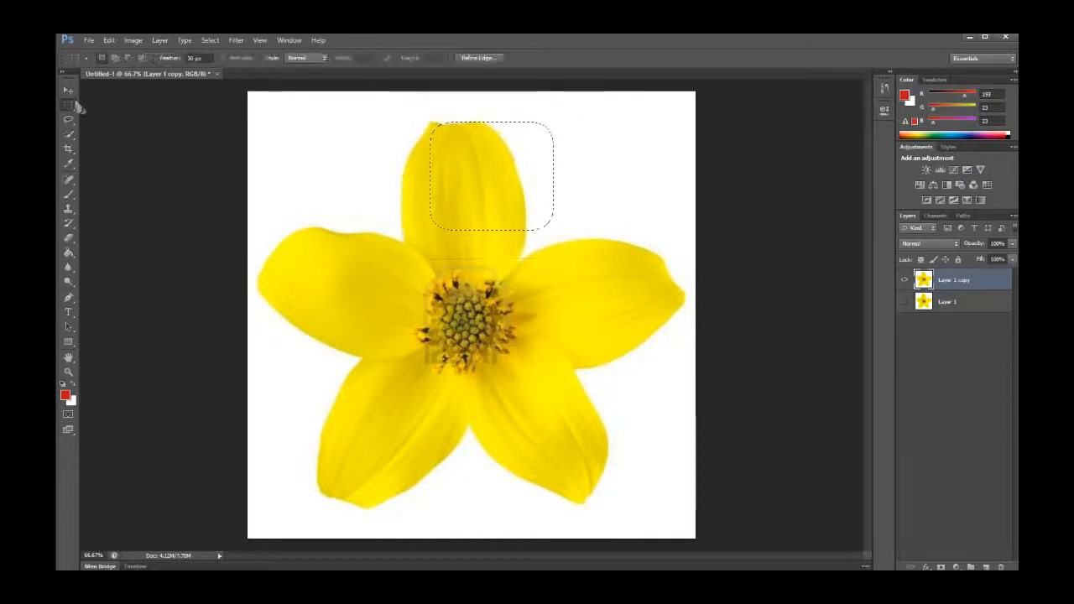
click(211, 41)
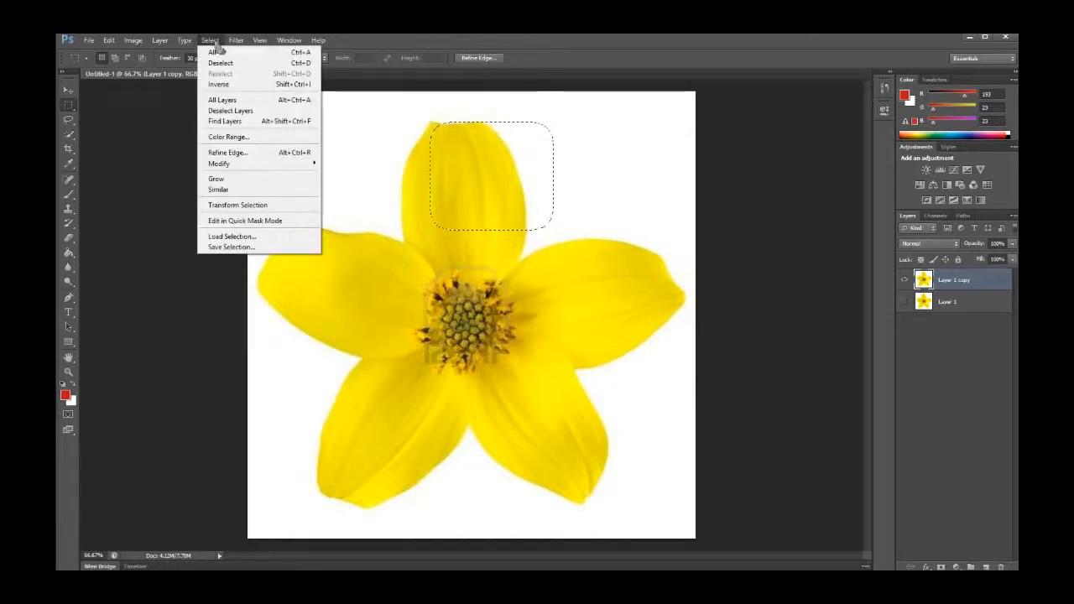
click(245, 62)
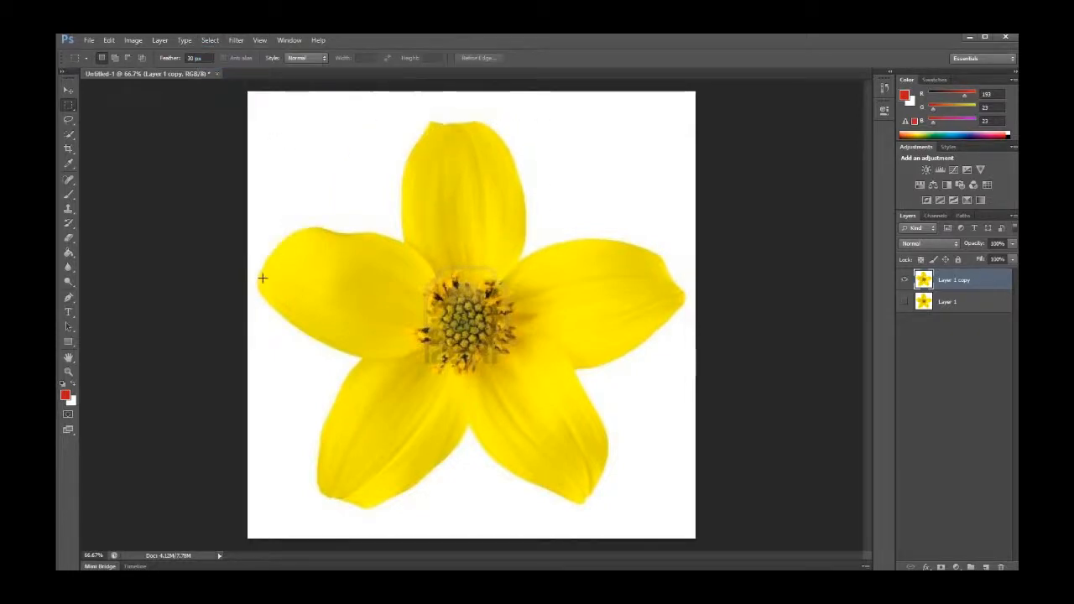
Trace around the top petal with the Lasso Tool, then deselect it
click(68, 105)
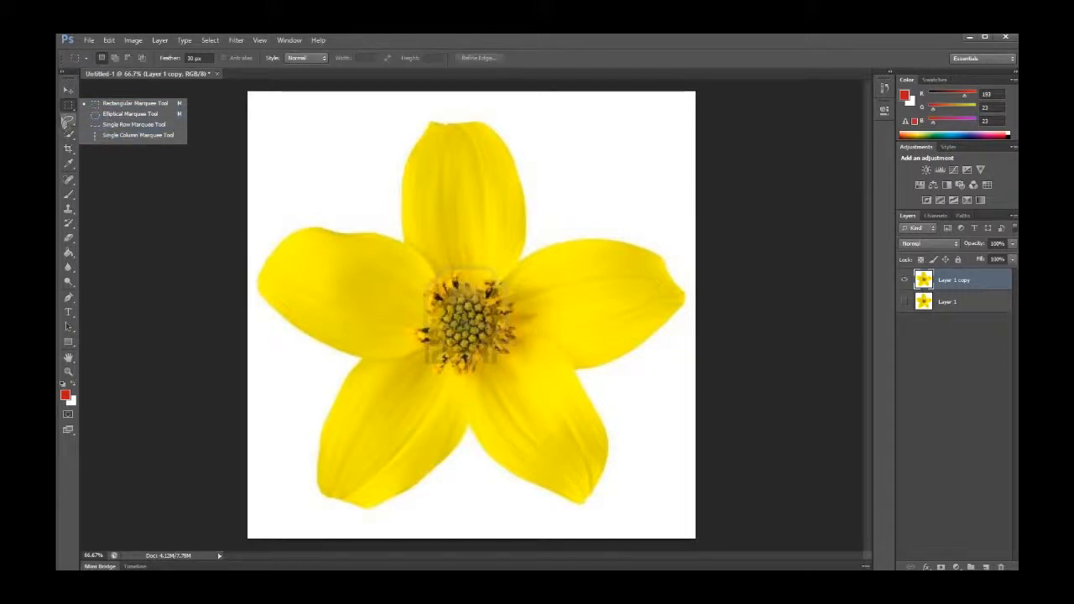
click(69, 122)
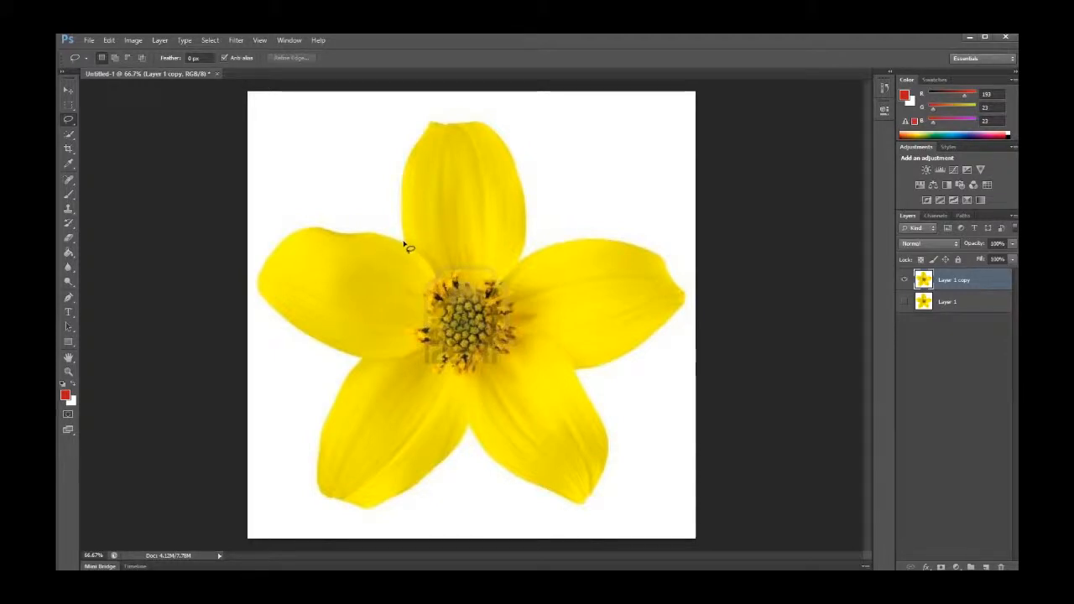
mouse_move(403, 243)
mouse_down()
mouse_move(399, 185)
mouse_move(423, 127)
mouse_move(478, 118)
mouse_move(519, 182)
mouse_move(519, 263)
mouse_move(498, 285)
mouse_move(490, 274)
mouse_move(439, 275)
mouse_move(405, 245)
mouse_up()
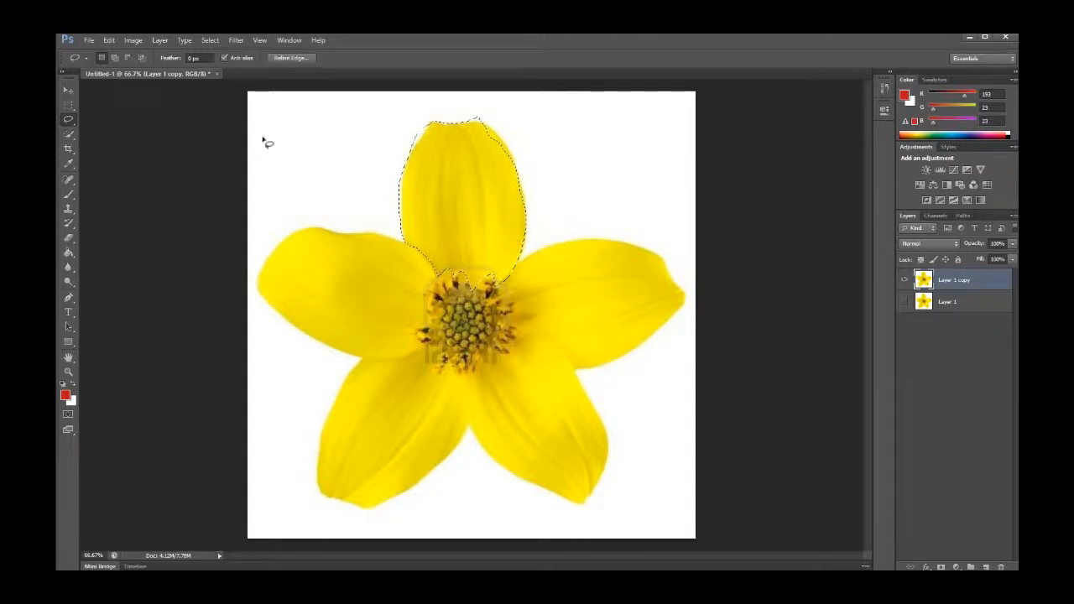
click(294, 251)
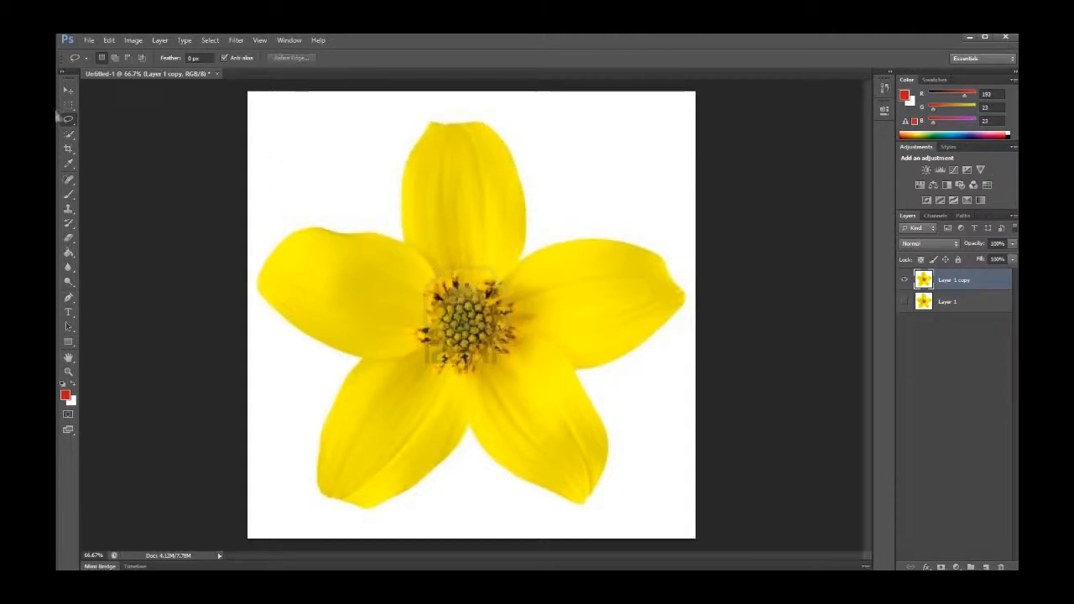
Outline the top petal point by point with the Polygonal Lasso Tool
click(69, 120)
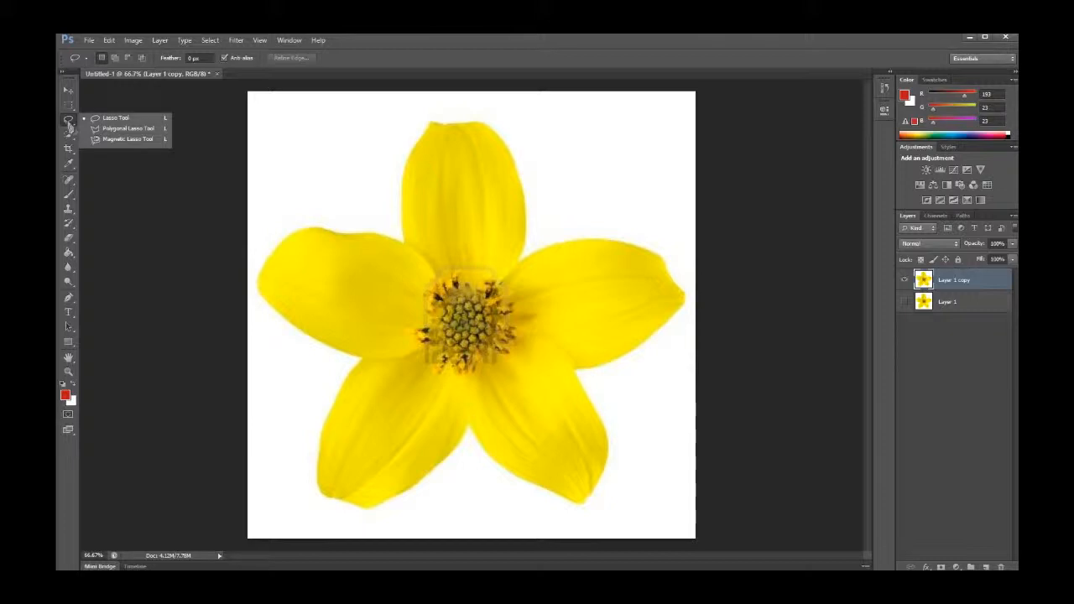
click(134, 129)
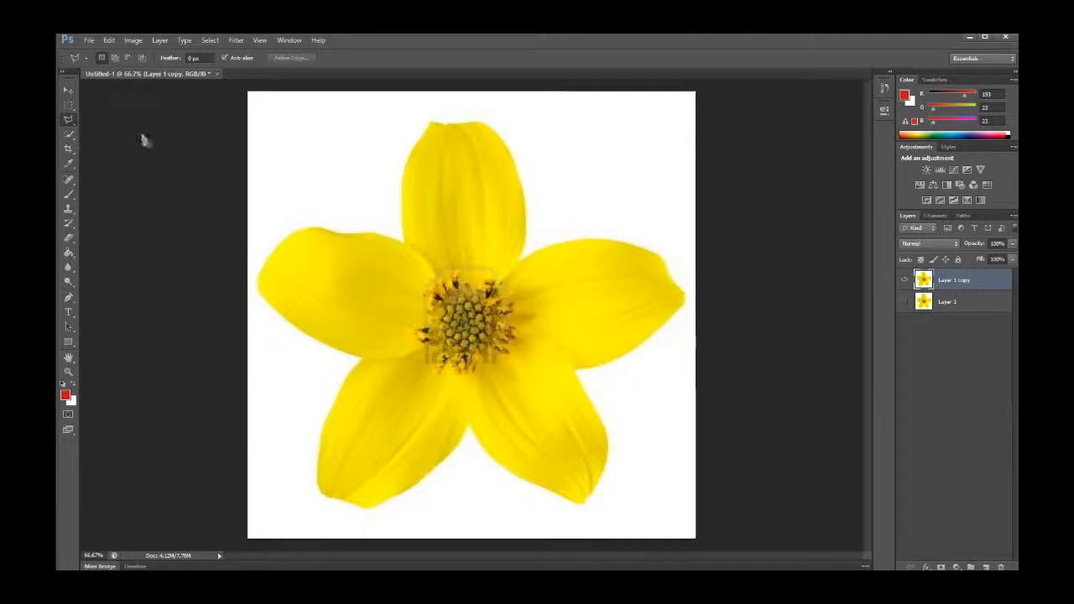
click(403, 240)
click(402, 192)
click(402, 173)
click(406, 162)
click(410, 153)
click(417, 147)
click(422, 136)
click(480, 125)
click(512, 164)
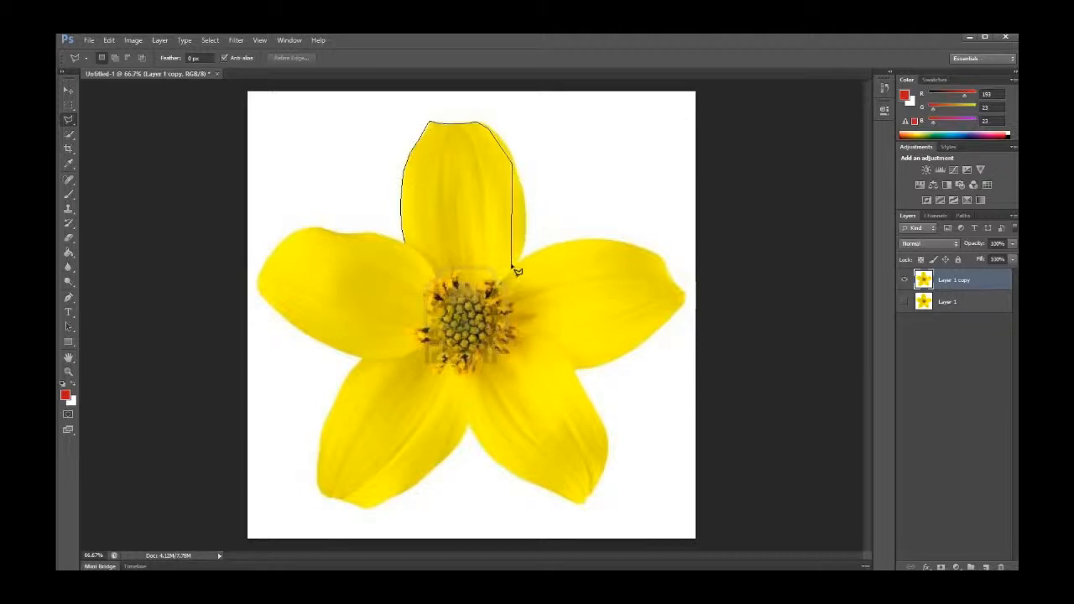
click(512, 263)
click(407, 247)
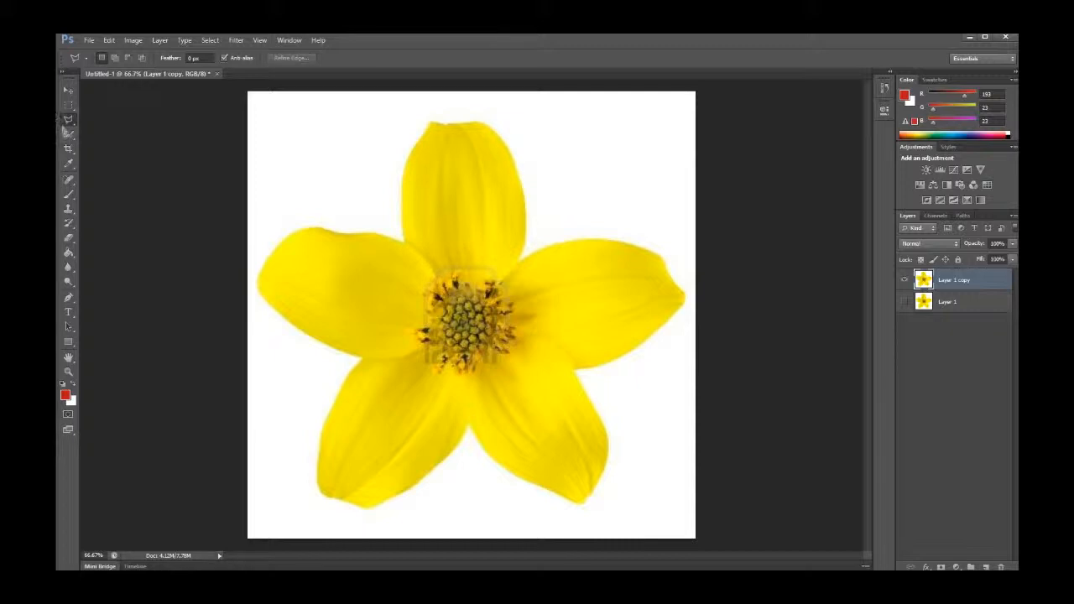
Select the top petal, then the whole flower, with the Quick Selection Tool, and deselect
click(71, 122)
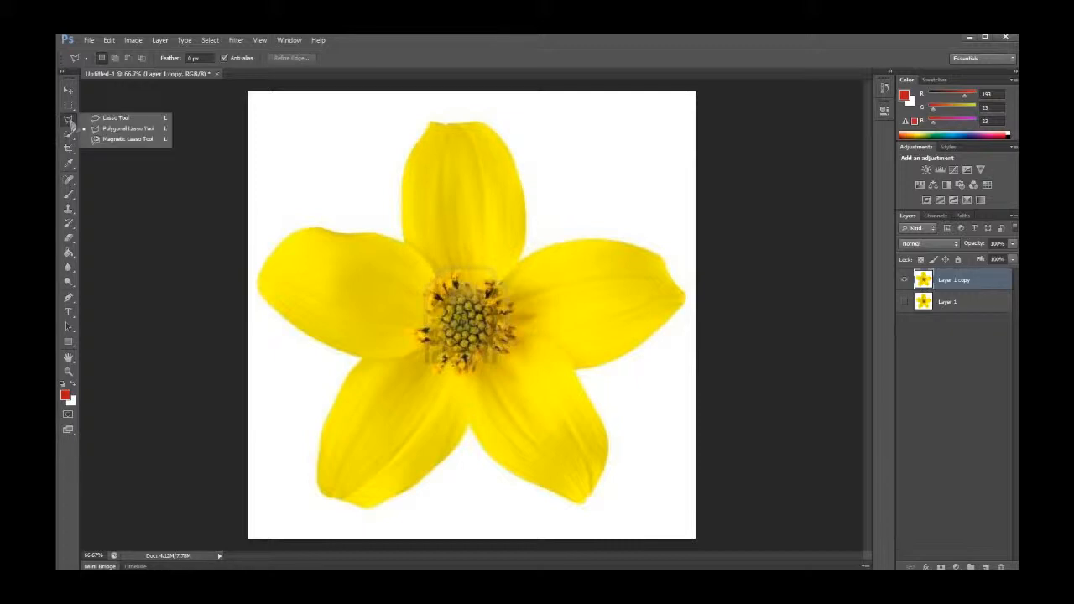
click(70, 122)
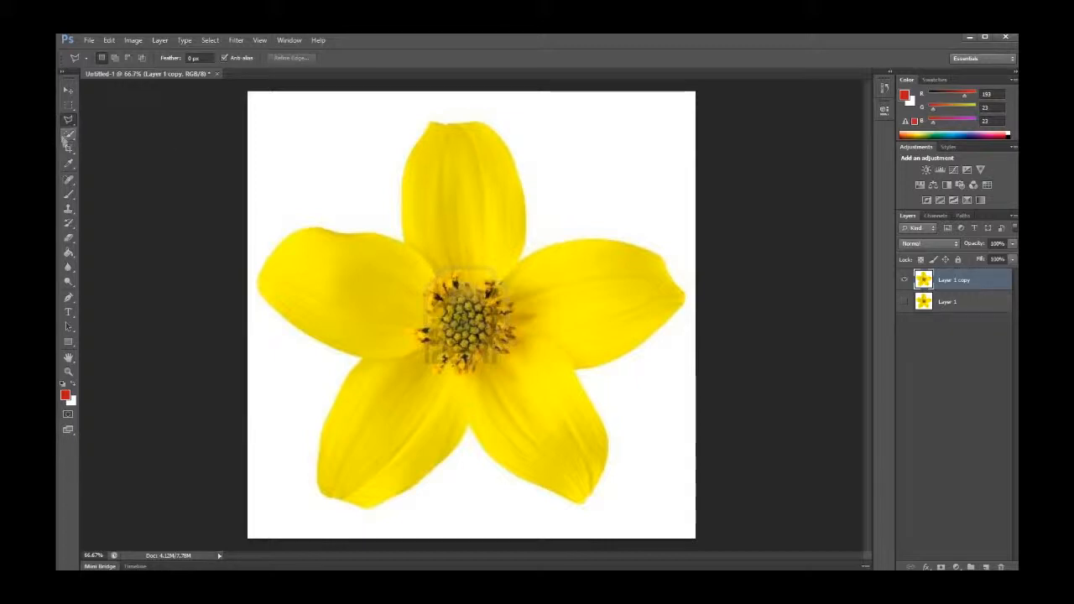
click(68, 135)
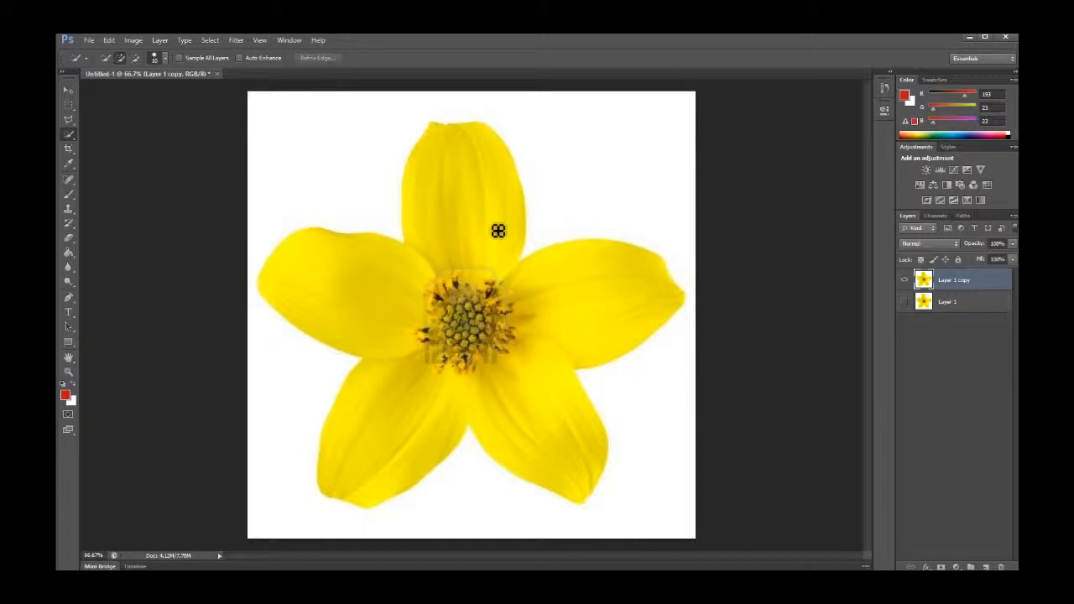
mouse_move(499, 231)
mouse_down()
mouse_move(476, 259)
mouse_move(456, 259)
mouse_move(423, 238)
mouse_up()
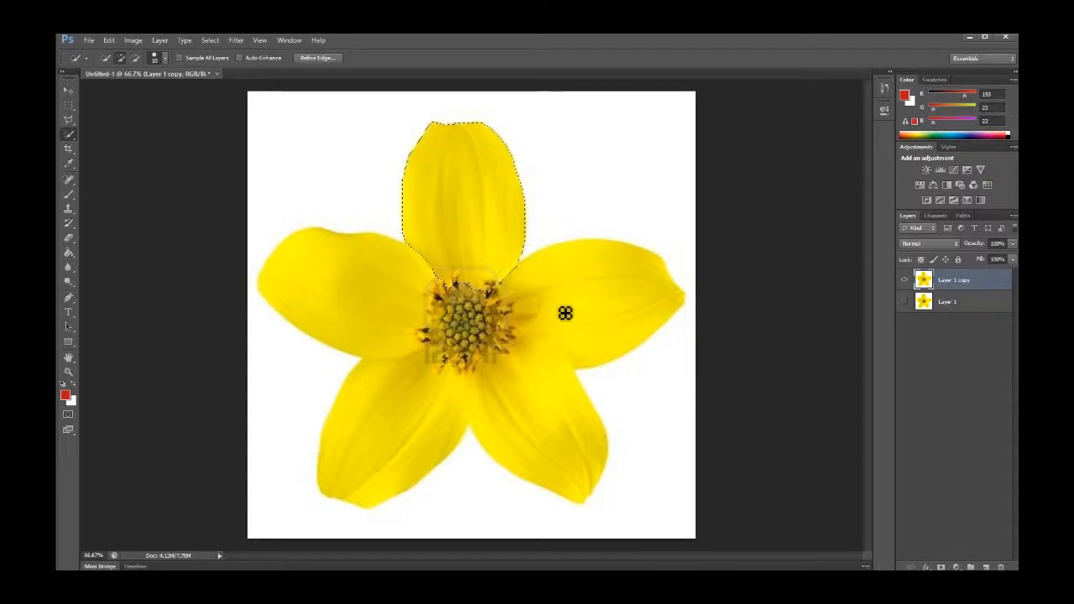
mouse_move(565, 313)
mouse_down()
mouse_move(590, 334)
mouse_move(536, 371)
mouse_move(537, 425)
mouse_move(470, 396)
mouse_move(415, 406)
mouse_up()
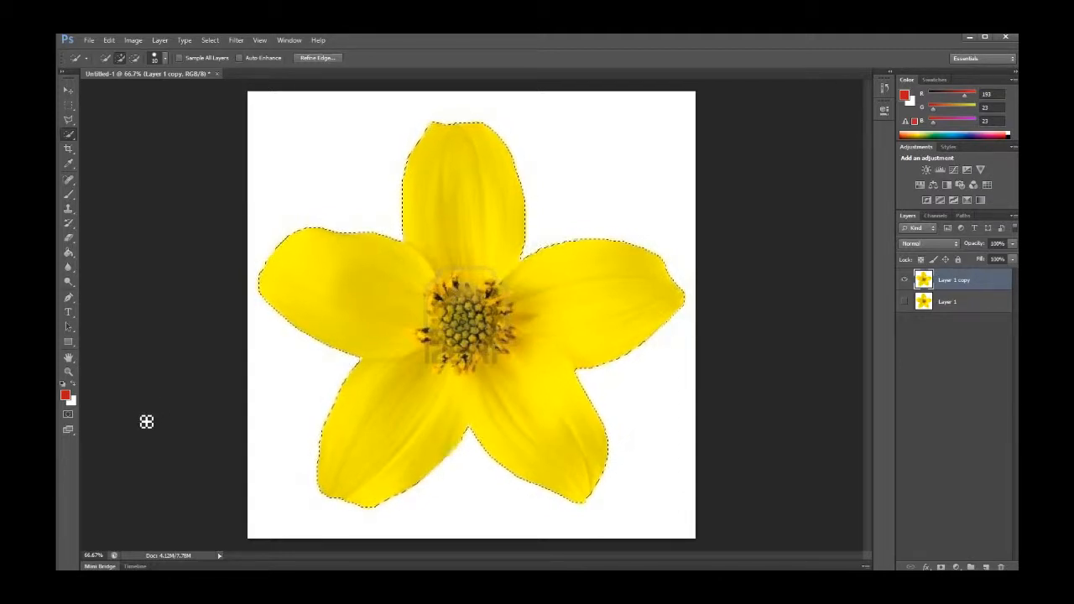
key(ctrl+d)
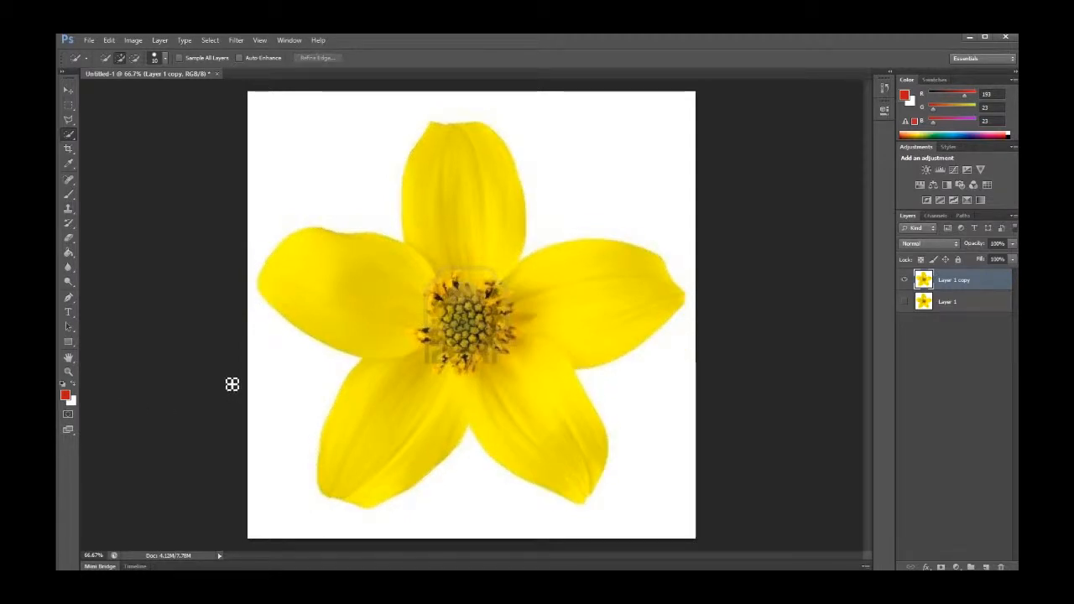
Select part of the flower with the Magic Wand Tool by sampling the left petal, then deselect
click(69, 136)
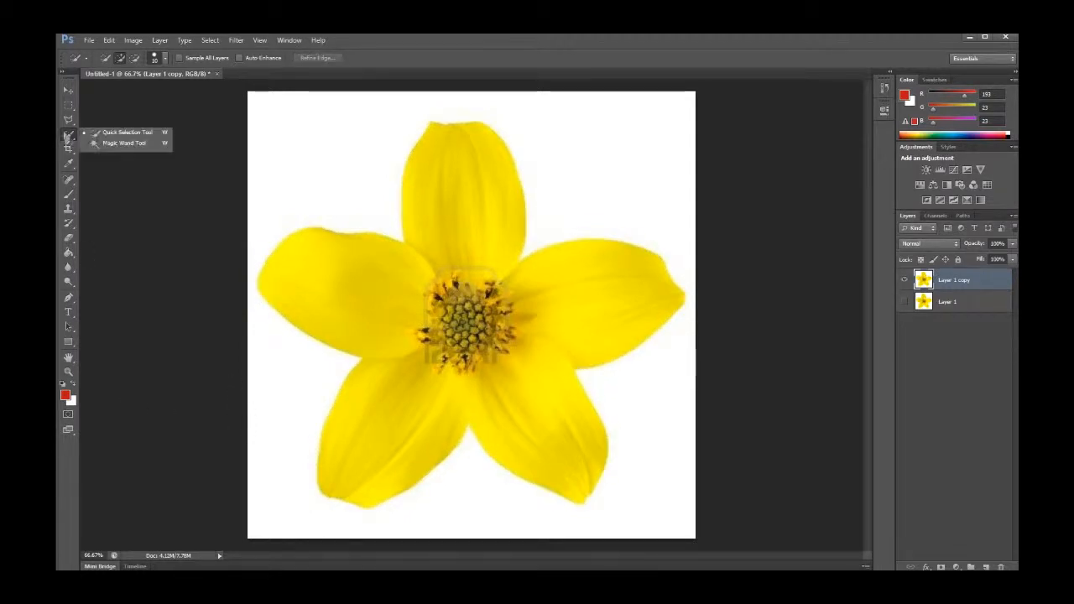
click(124, 144)
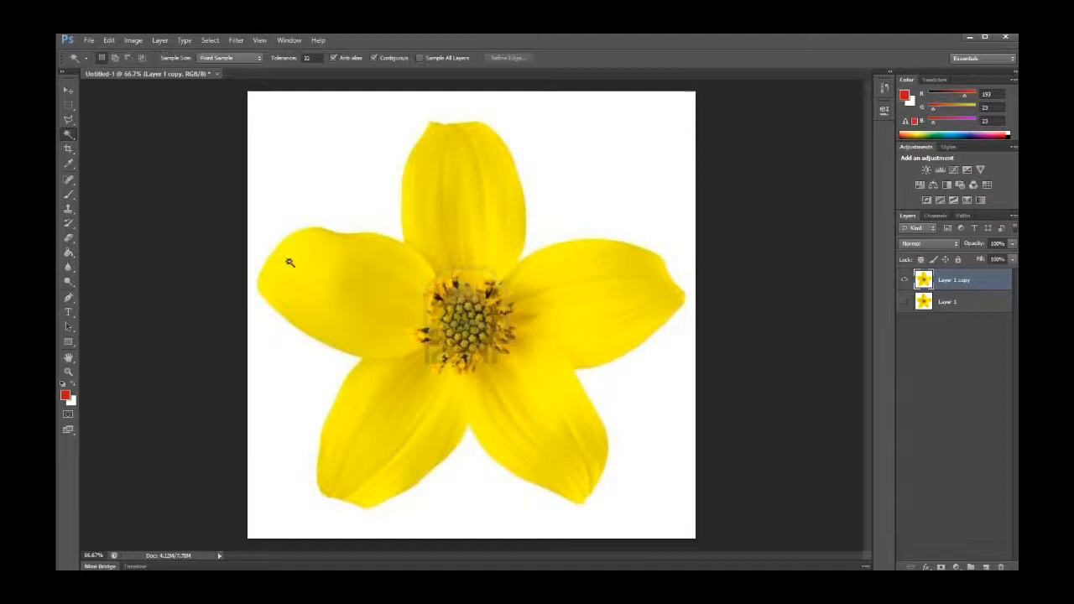
click(350, 283)
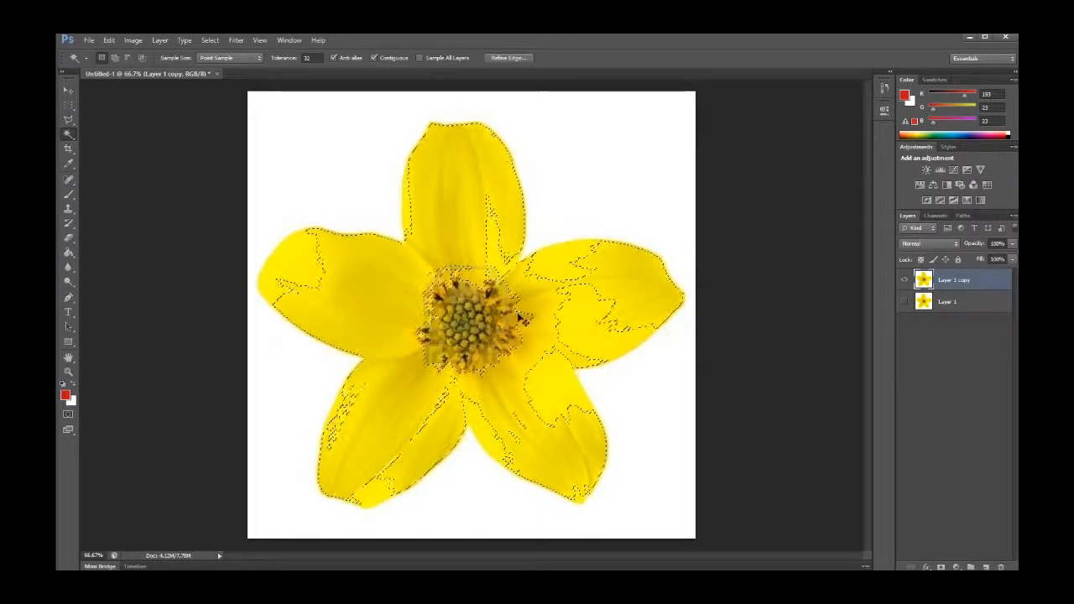
key(ctrl+d)
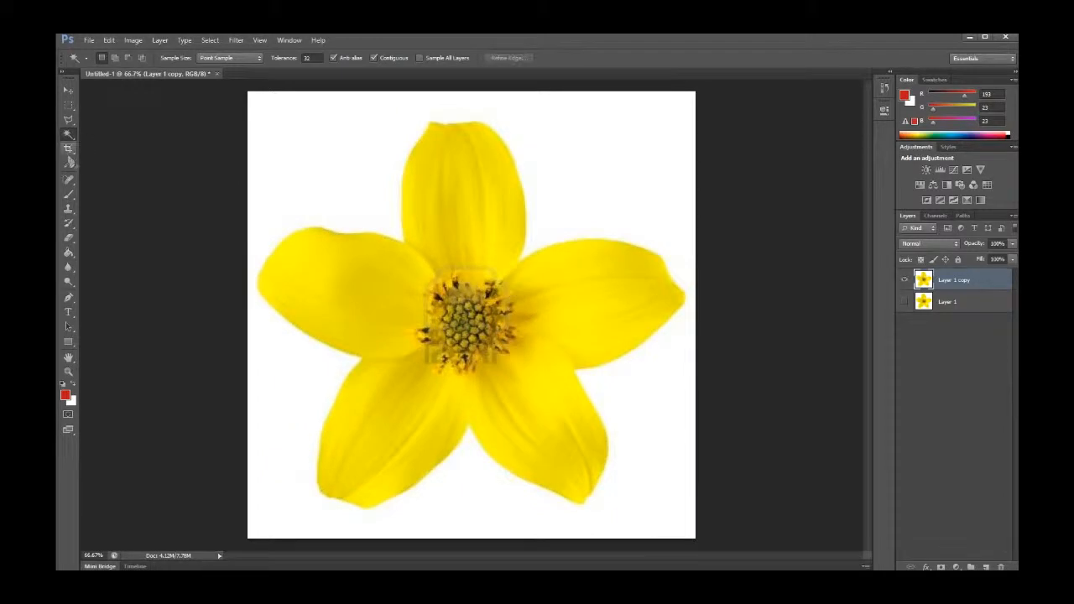
Crop the canvas slightly from the top and bottom edges and apply the crop
click(68, 149)
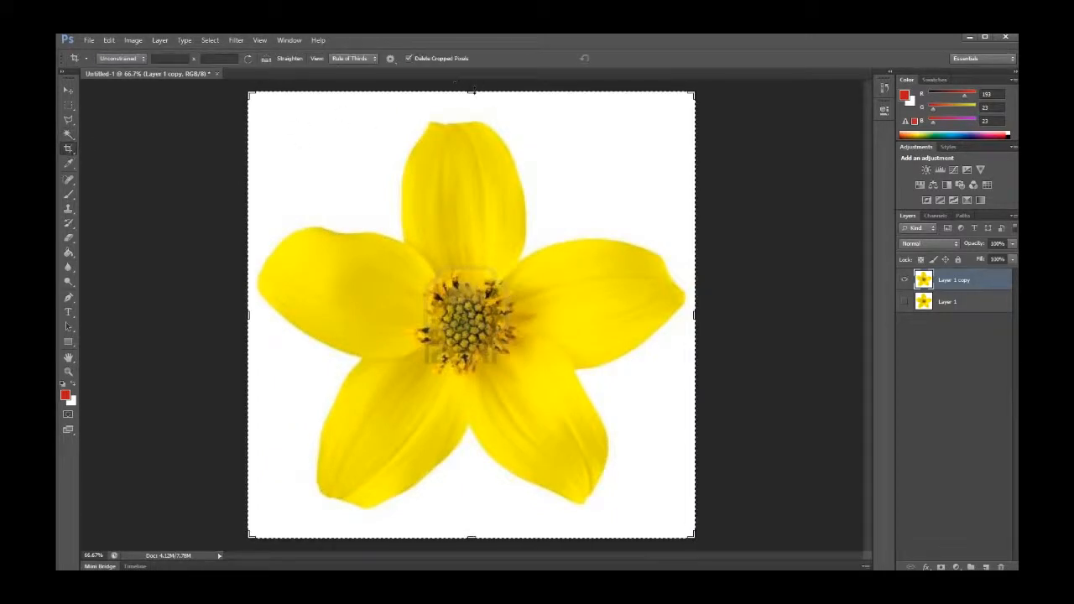
drag(472, 91, 472, 102)
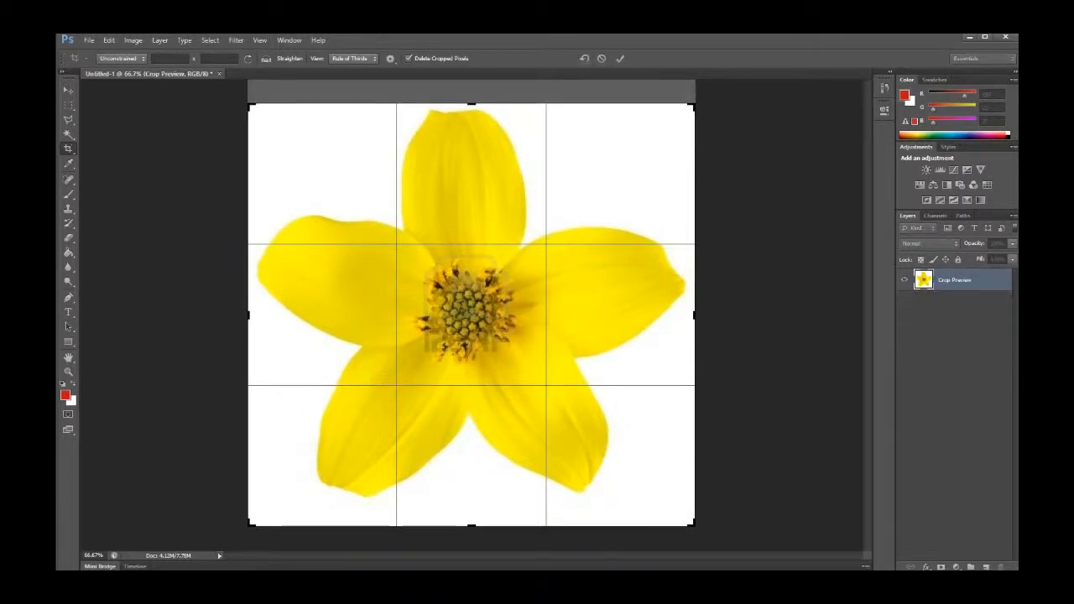
drag(471, 521, 467, 508)
click(69, 90)
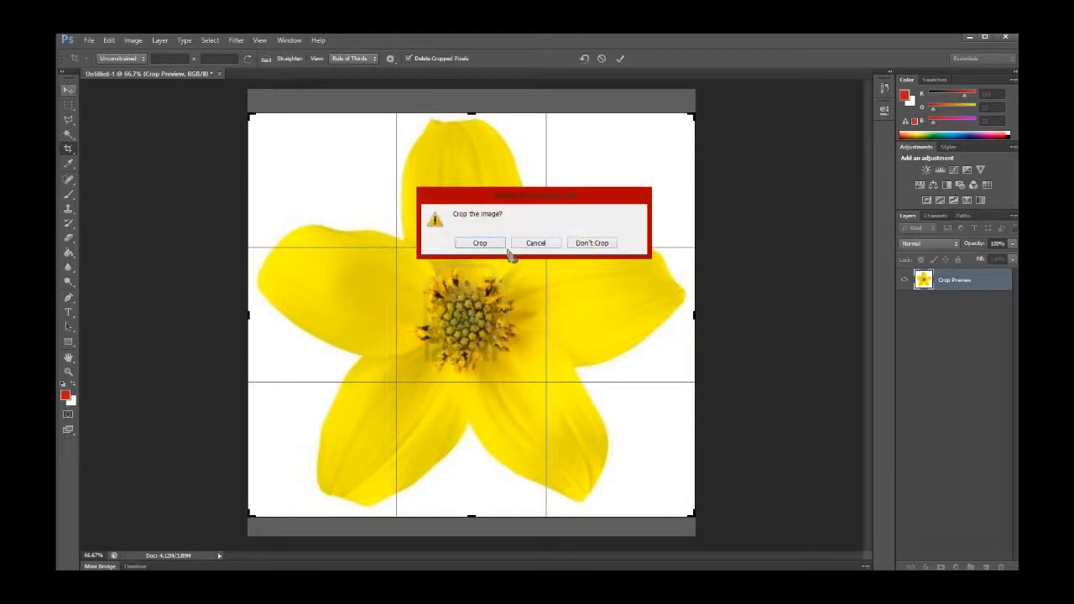
click(495, 243)
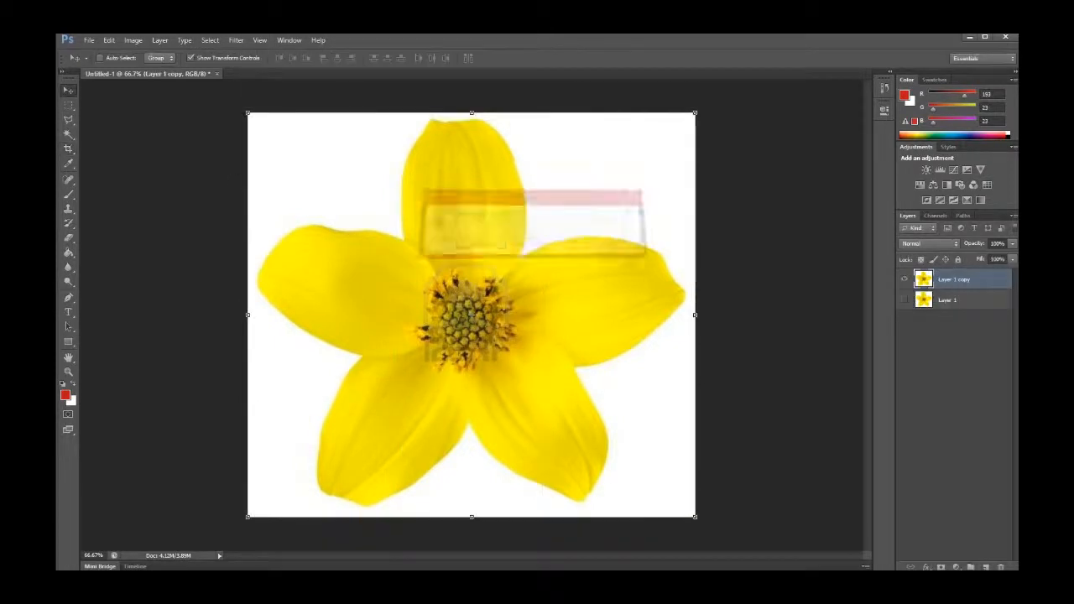
Sample a deeper yellow from the top petal with the Eyedropper Tool as the foreground colour
click(70, 163)
click(70, 151)
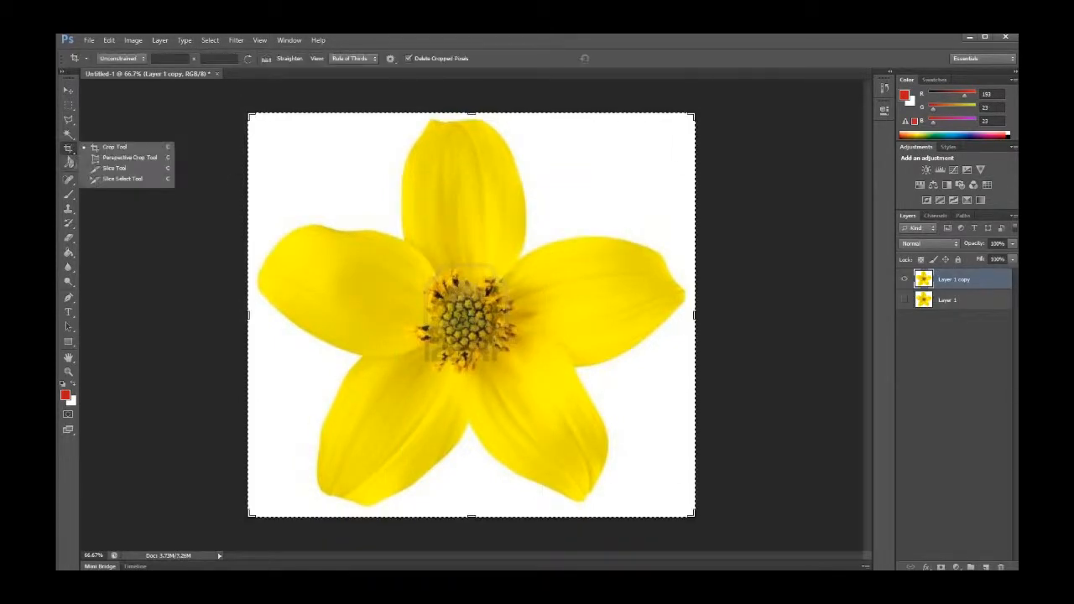
click(69, 153)
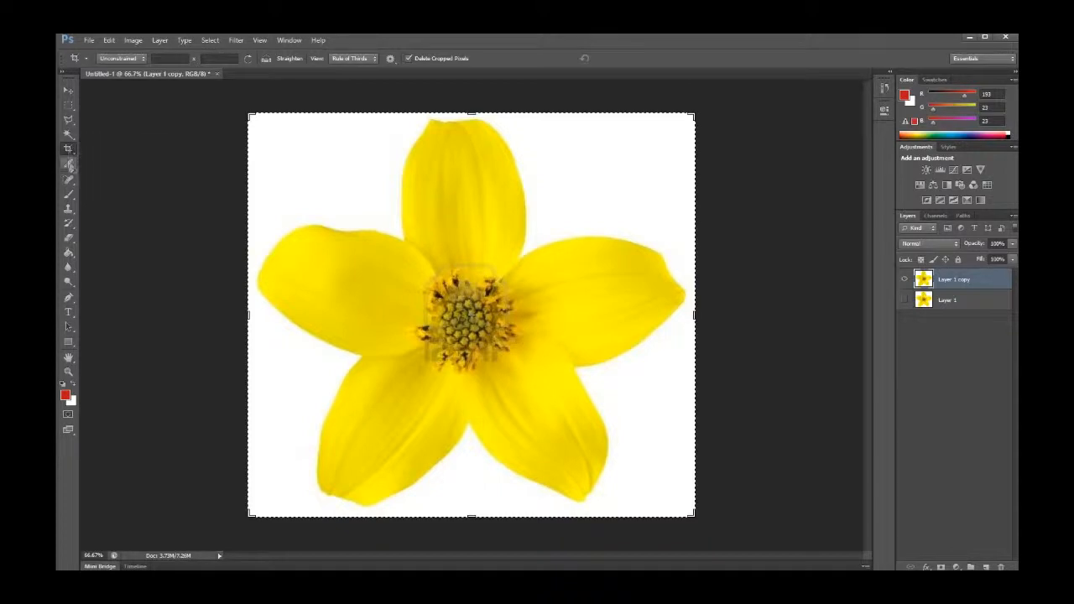
click(69, 164)
drag(452, 176, 463, 382)
drag(404, 412, 521, 320)
Paint a stroke on the top petal with the Brush Tool, then undo it
click(73, 198)
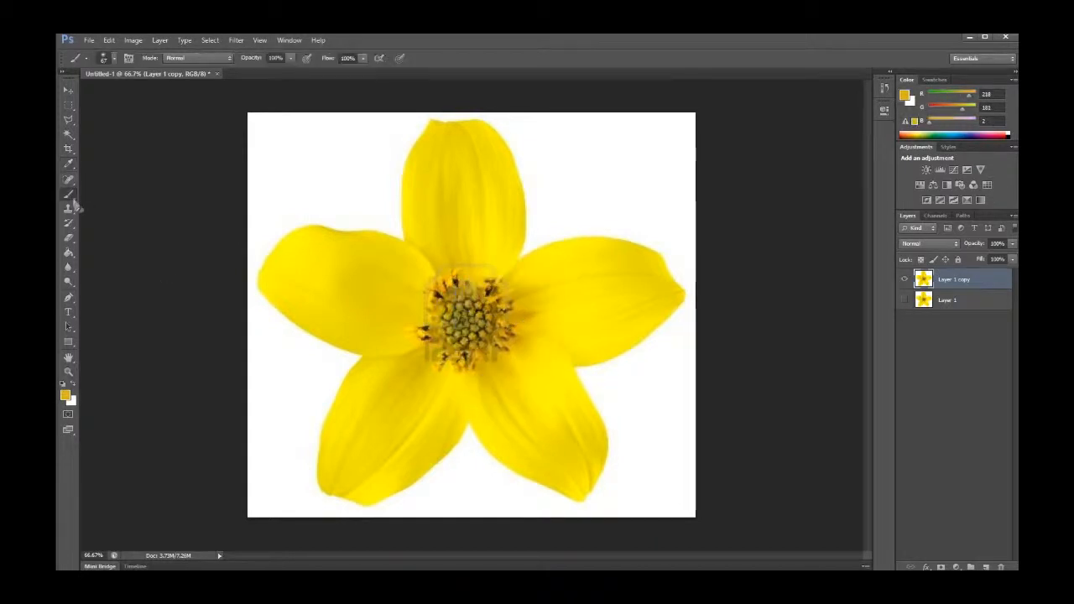
mouse_move(460, 193)
mouse_down()
mouse_move(448, 202)
mouse_move(462, 232)
mouse_move(482, 235)
mouse_up()
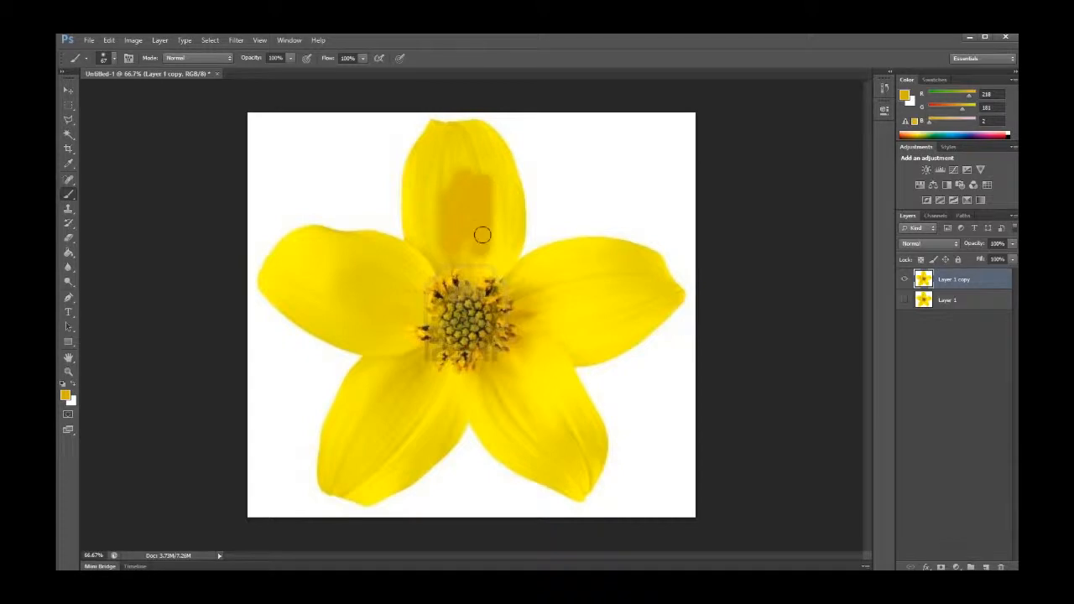
key(ctrl+z)
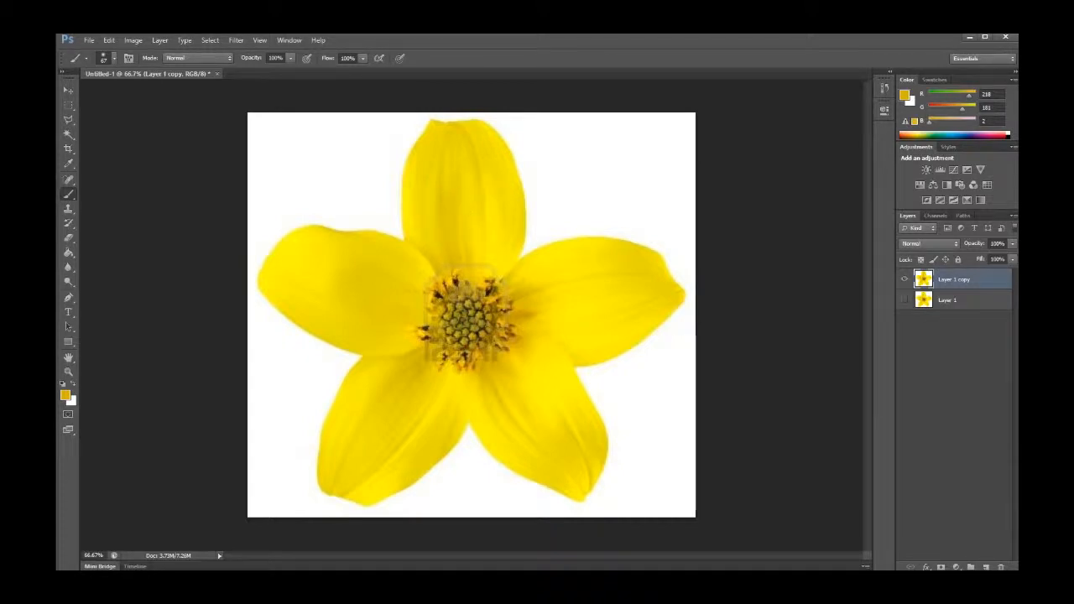
Retouch along the top petal's left edge with the Spot Healing Brush Tool
click(70, 178)
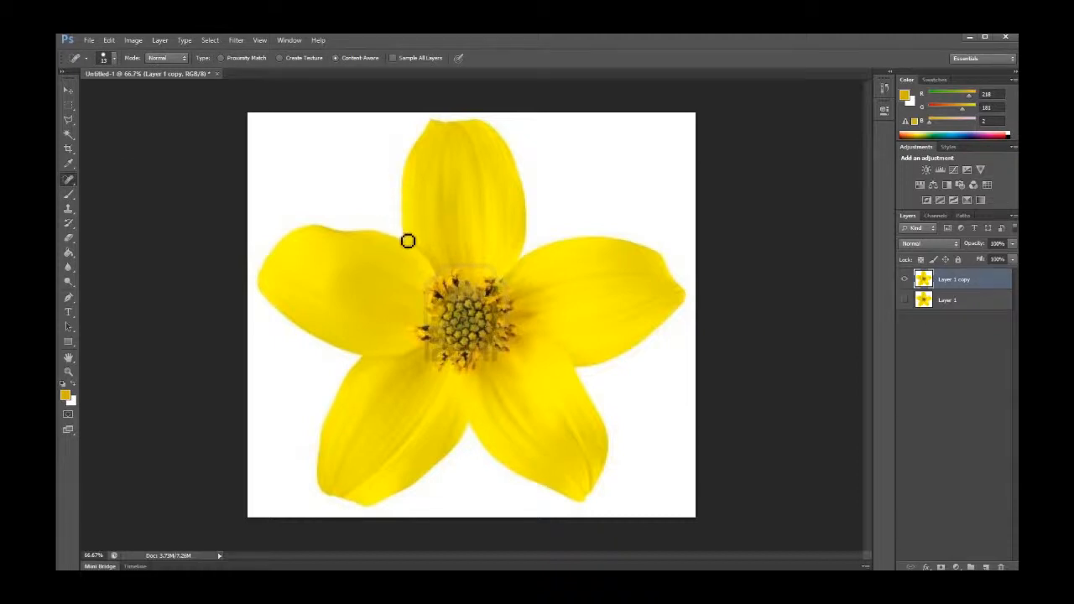
mouse_move(410, 246)
mouse_down()
mouse_move(411, 171)
mouse_move(438, 122)
mouse_up()
Brush a short stroke across the top petal and undo it
click(72, 196)
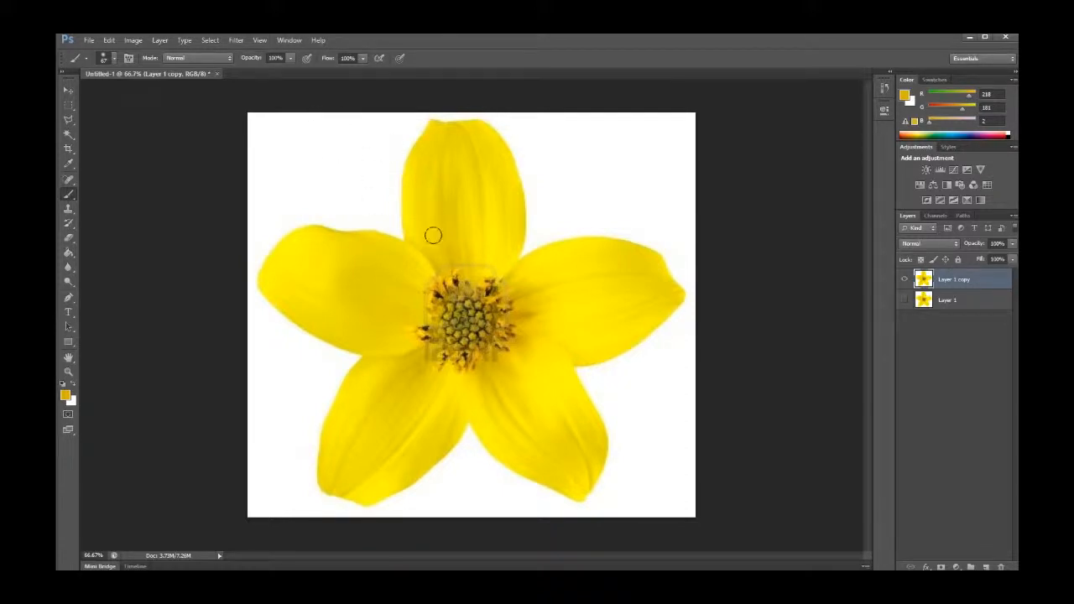
mouse_move(433, 235)
mouse_down()
mouse_move(422, 192)
mouse_move(424, 231)
mouse_move(441, 233)
mouse_move(456, 162)
mouse_move(489, 162)
mouse_move(483, 198)
mouse_up()
key(ctrl+z)
Set the brush opacity to 33% and pick black as the foreground colour
click(288, 58)
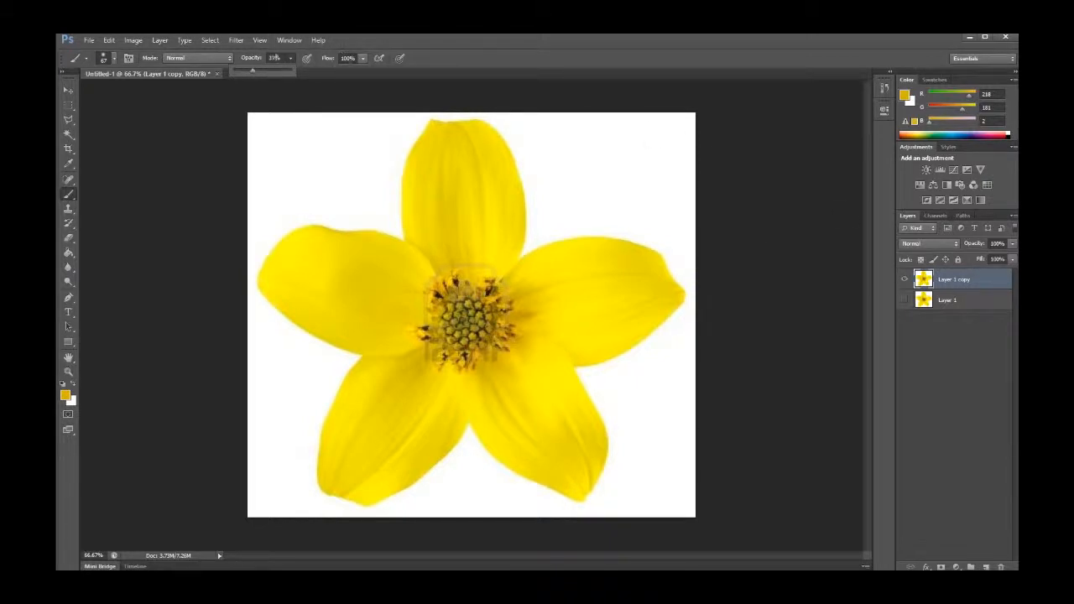
click(273, 58)
click(908, 99)
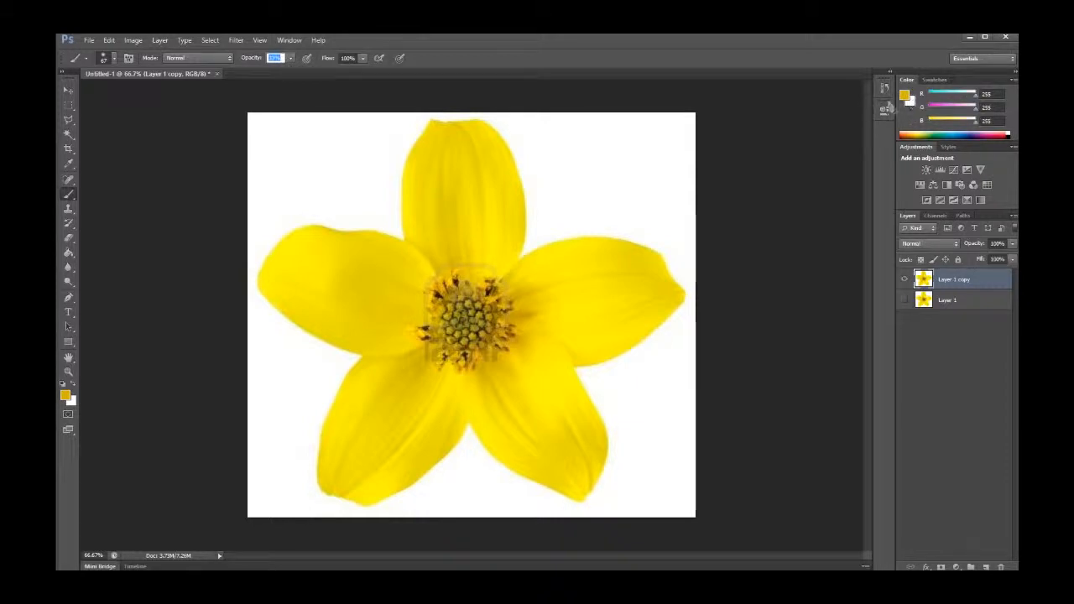
click(906, 96)
click(904, 97)
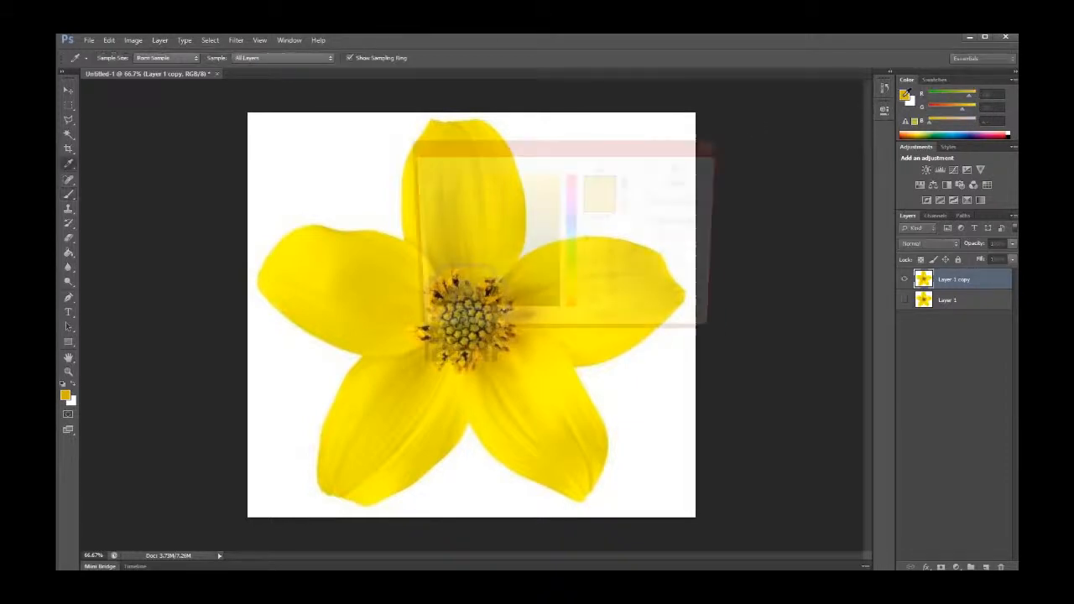
click(417, 316)
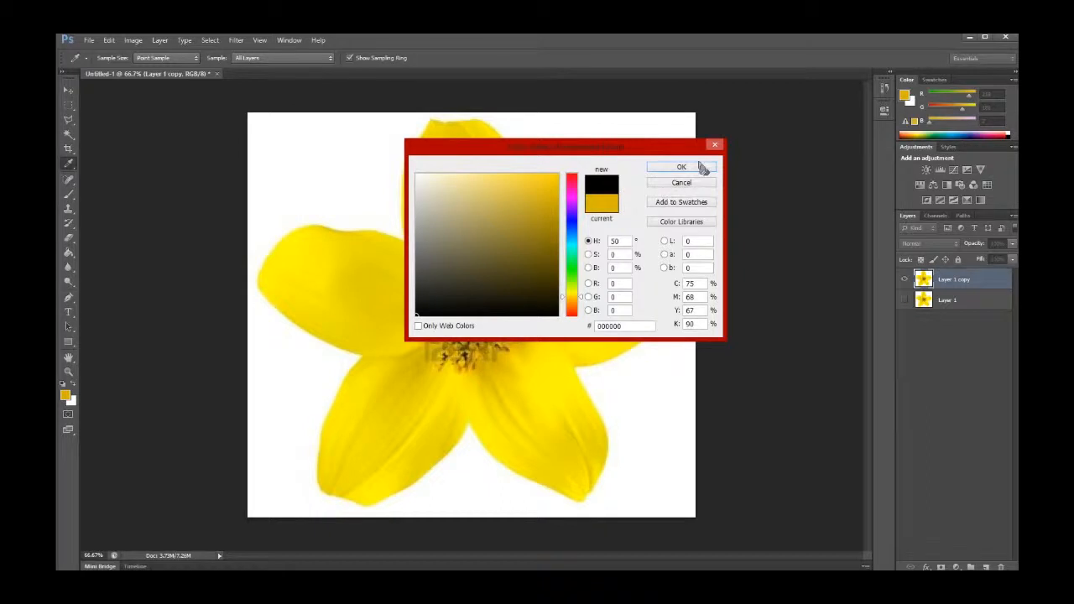
click(701, 168)
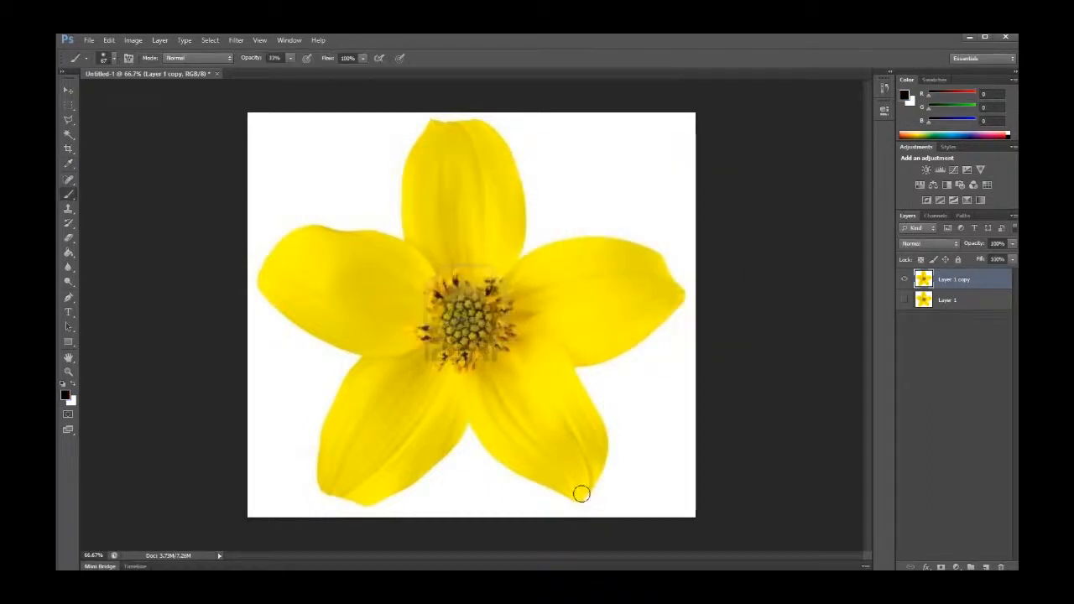
Paint grey shadow strokes around the lower right petals, then undo them
mouse_move(580, 492)
mouse_down()
mouse_move(597, 423)
mouse_move(585, 483)
mouse_move(600, 478)
mouse_move(549, 513)
mouse_move(579, 467)
mouse_move(571, 451)
mouse_move(542, 459)
mouse_move(603, 393)
mouse_move(577, 414)
mouse_move(534, 400)
mouse_move(573, 419)
mouse_move(494, 514)
mouse_move(494, 476)
mouse_move(473, 493)
mouse_move(664, 513)
mouse_up()
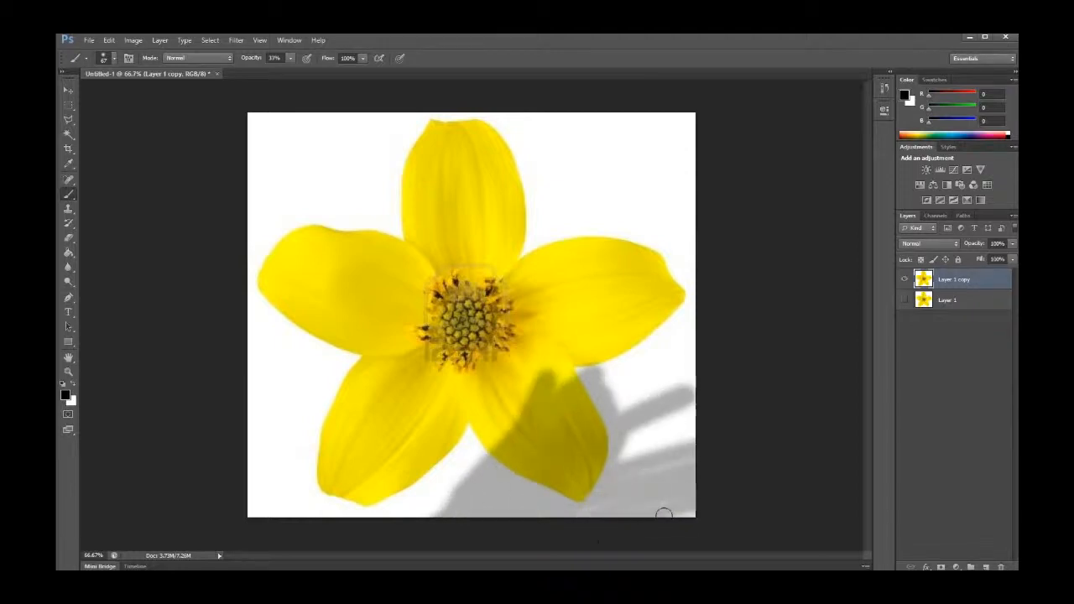
mouse_move(436, 495)
mouse_down()
mouse_move(663, 395)
mouse_move(620, 390)
mouse_up()
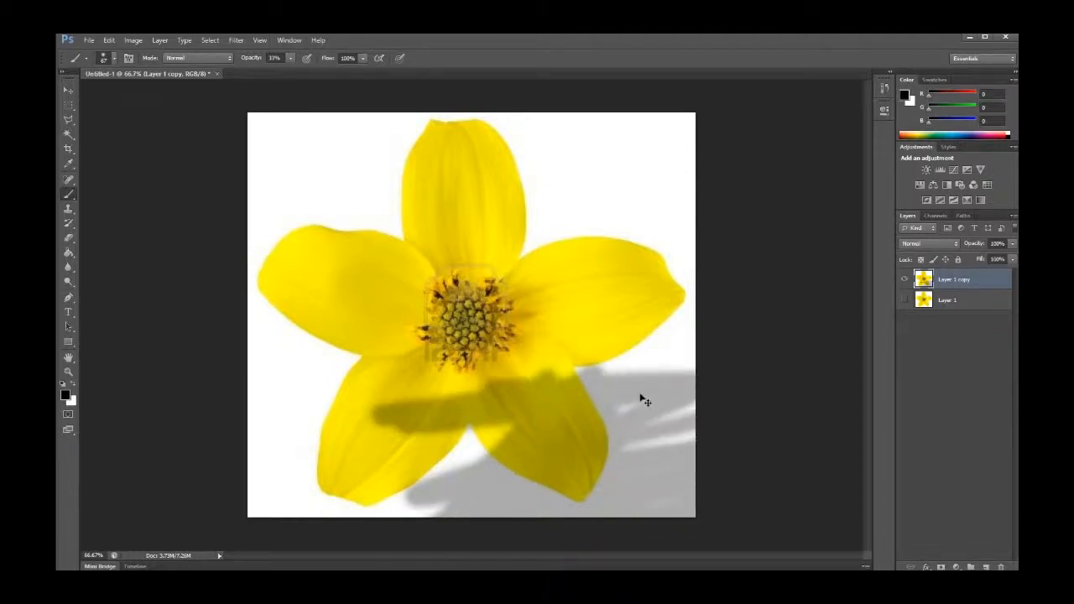
key(ctrl+z)
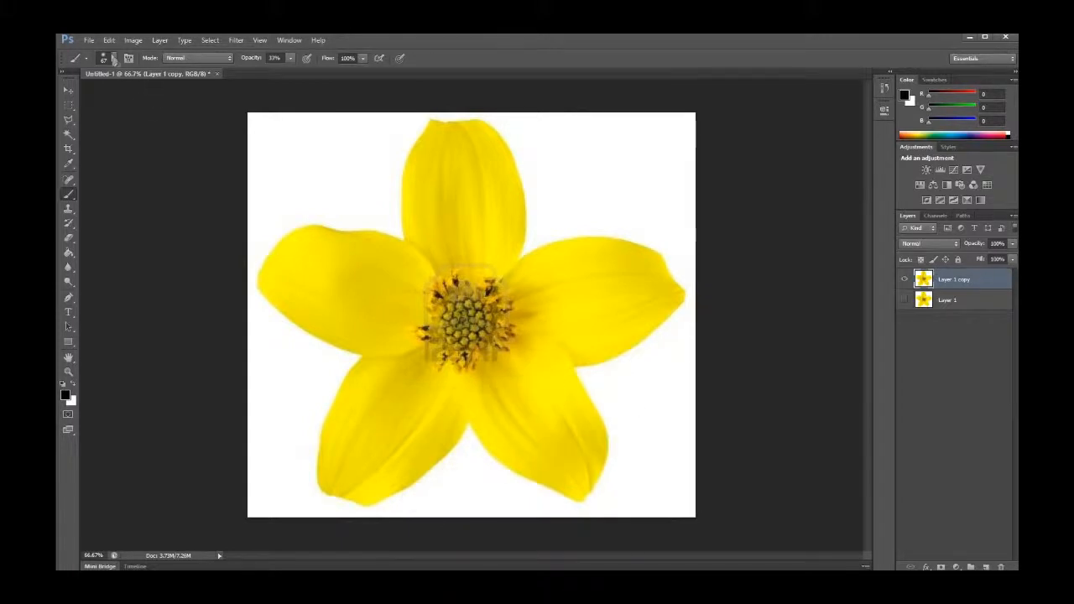
click(114, 59)
click(116, 59)
click(68, 108)
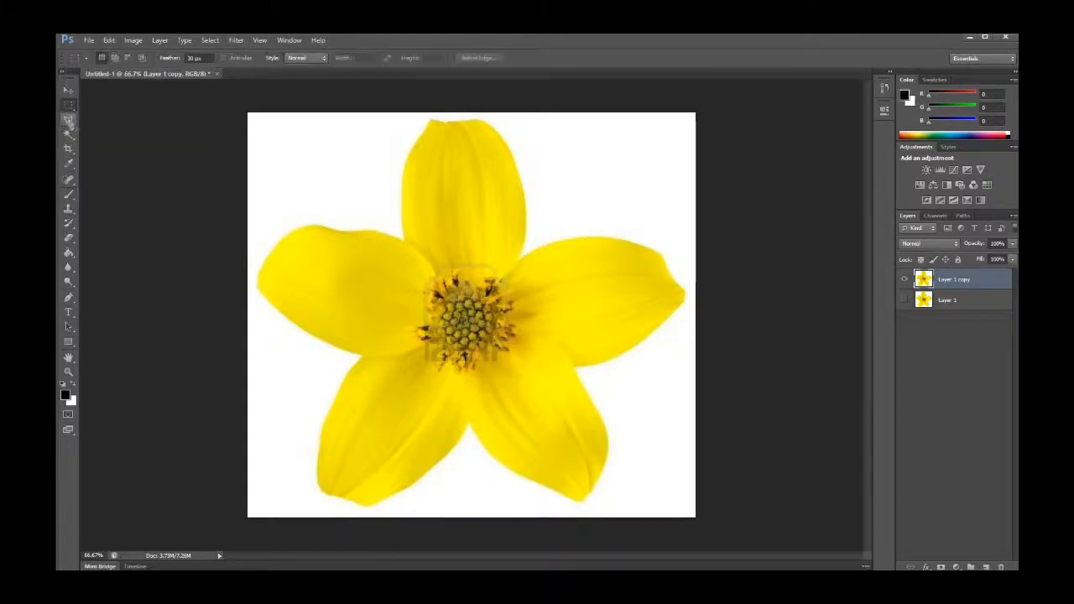
click(70, 121)
click(70, 165)
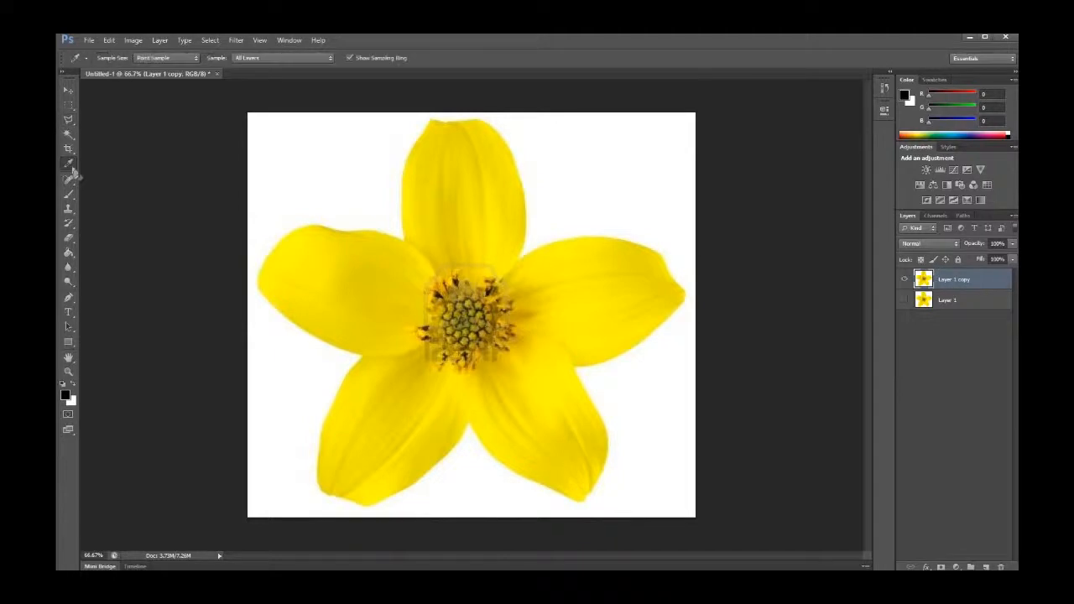
click(69, 194)
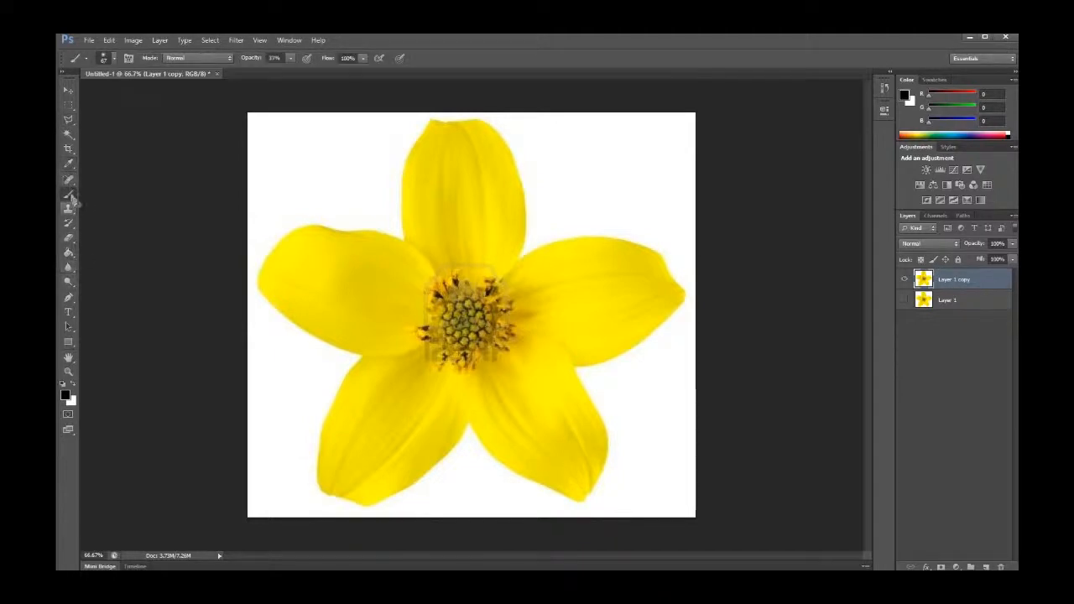
Enlarge the soft round brush, paint a shadow stroke over the flower, then undo the stroke
click(113, 59)
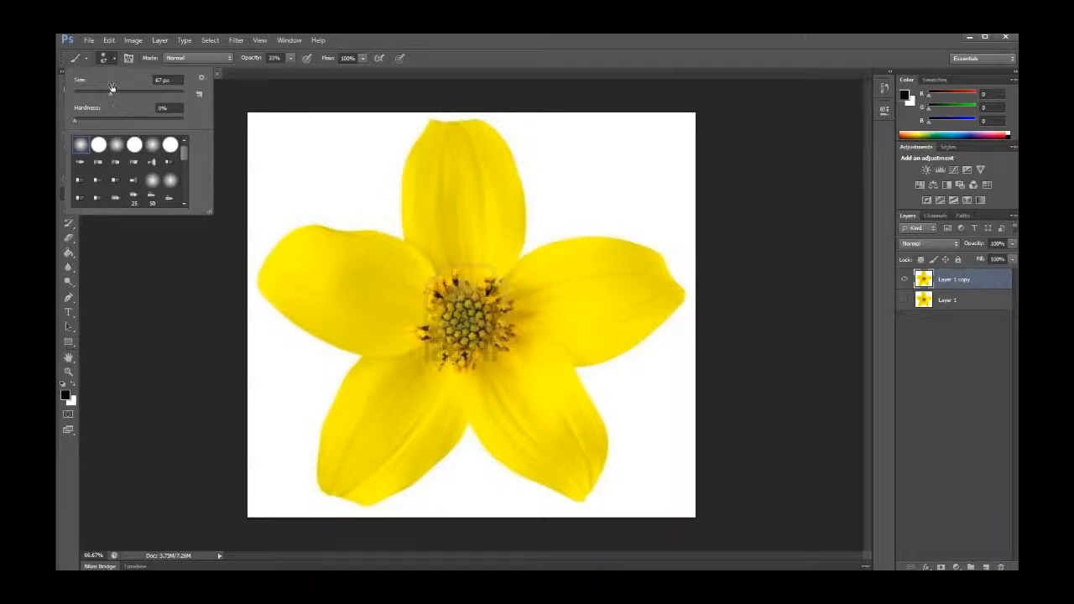
drag(112, 96, 129, 96)
mouse_move(441, 203)
mouse_down()
mouse_move(461, 197)
mouse_move(507, 366)
mouse_move(538, 359)
mouse_move(544, 319)
mouse_up()
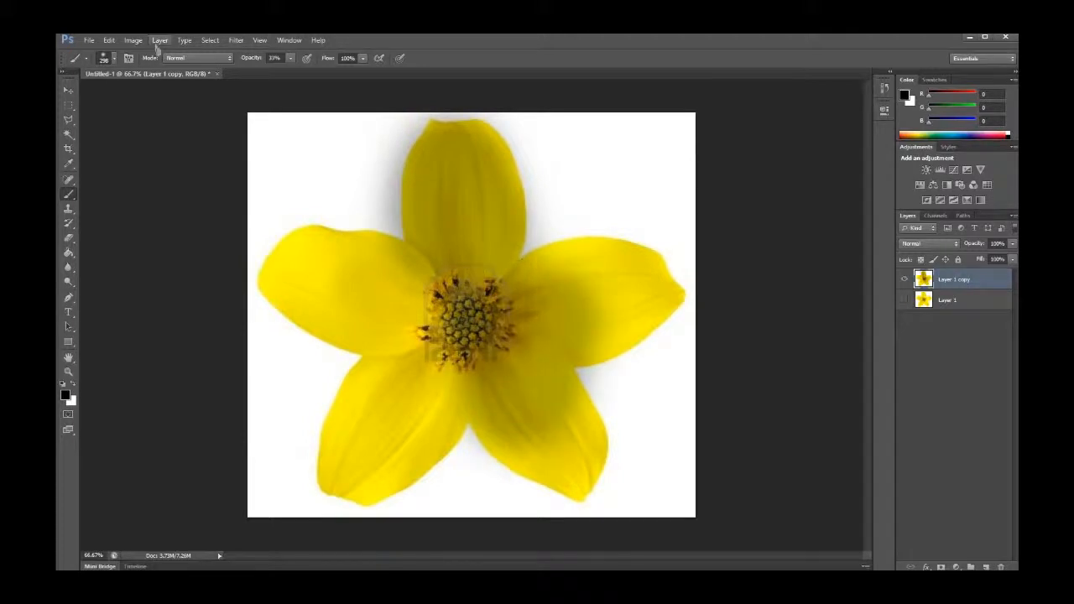
click(115, 59)
click(115, 60)
key(ctrl+z)
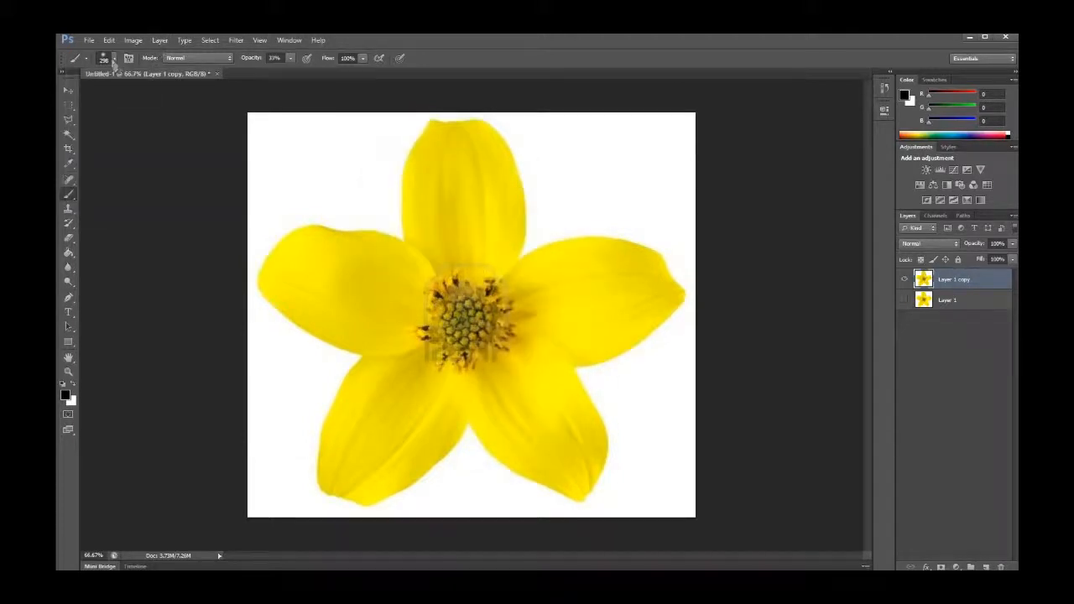
Undo two earlier strokes, pick a round brush tip, and paint a wide stroke down the top petal before undoing it
key(ctrl+z)
key(ctrl+z)
click(115, 60)
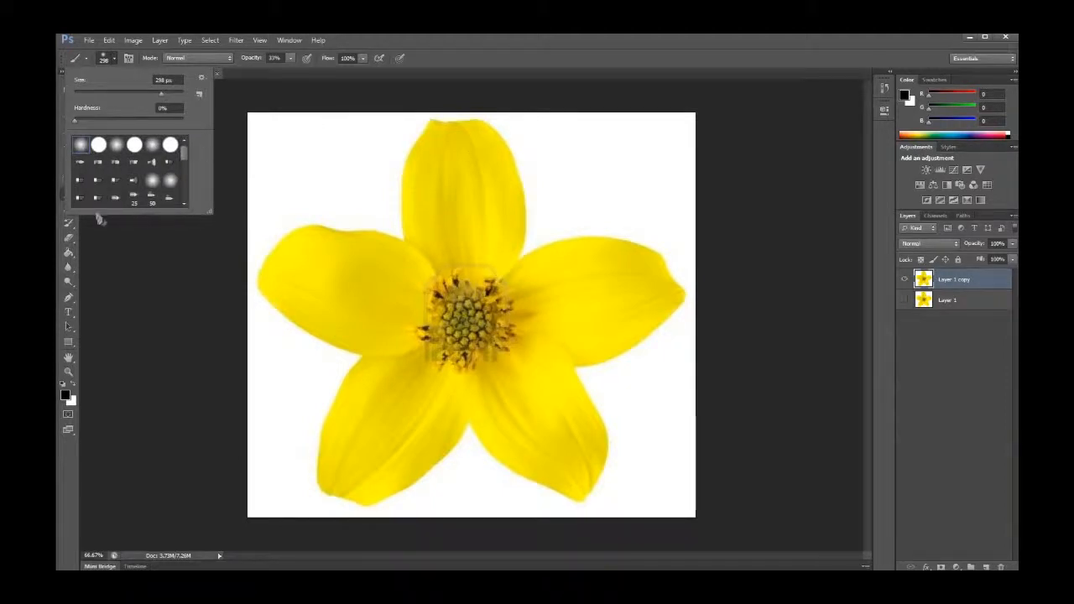
click(97, 150)
mouse_move(458, 264)
mouse_down()
mouse_move(459, 193)
mouse_move(463, 386)
mouse_up()
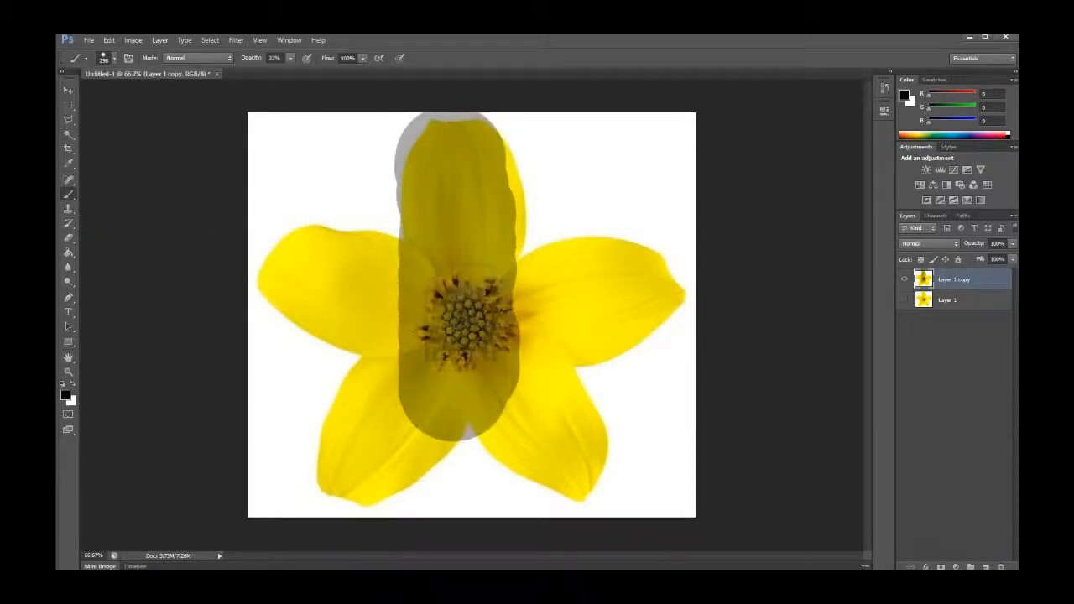
key(ctrl+z)
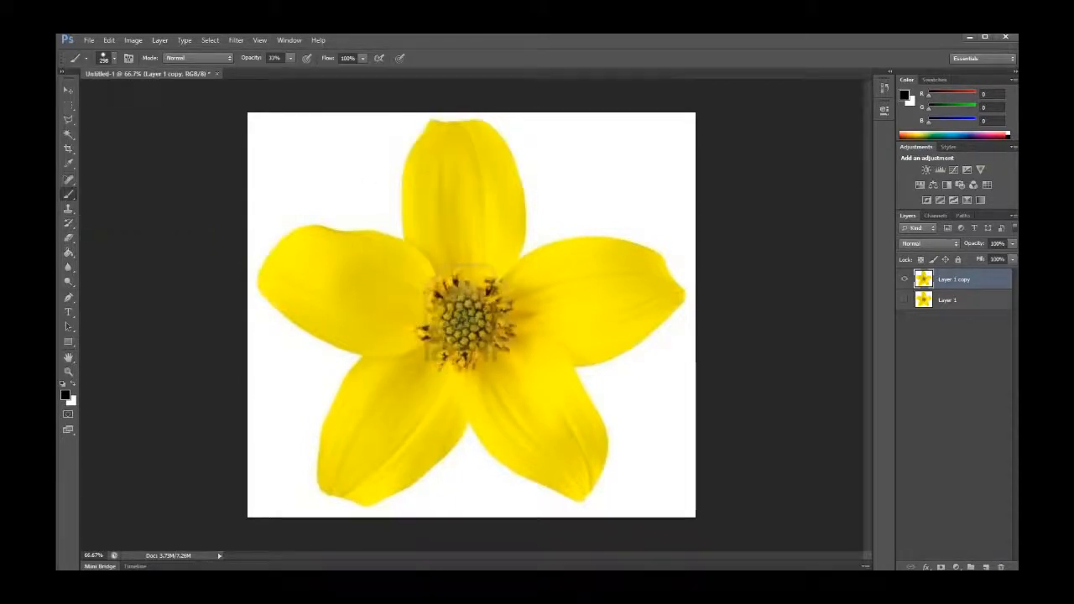
Pick a scattered star-shaped brush tip, paint two strokes around the flower centre, and step back through history to remove them
click(113, 59)
scroll(131, 168, down, 5)
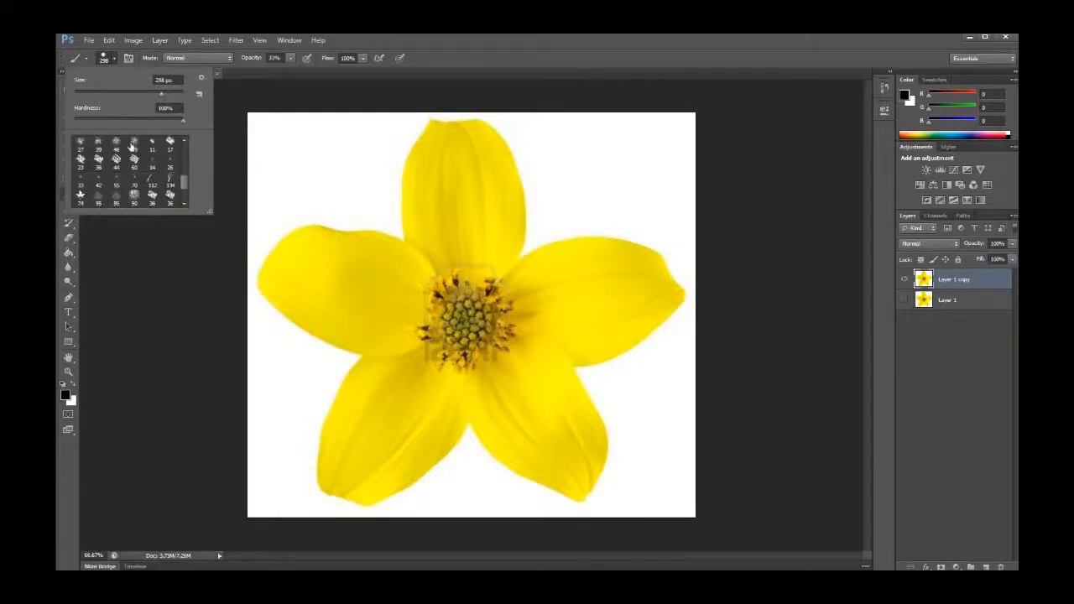
scroll(131, 148, down, 2)
click(79, 161)
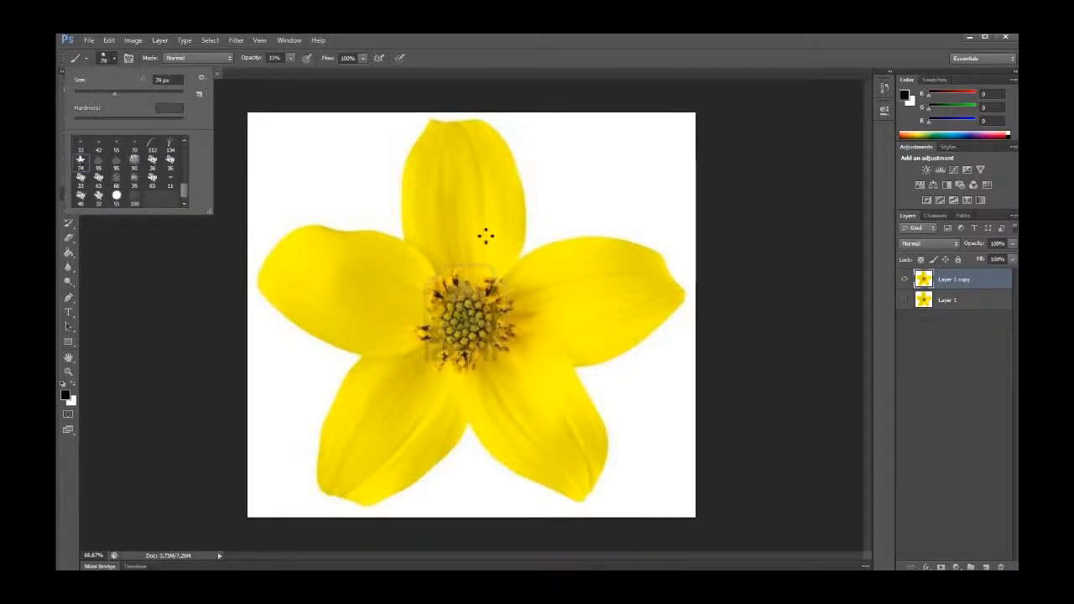
mouse_move(468, 260)
mouse_down()
mouse_move(517, 312)
mouse_move(581, 336)
mouse_up()
mouse_move(593, 403)
mouse_down()
mouse_move(495, 423)
mouse_move(339, 399)
mouse_move(286, 319)
mouse_move(340, 141)
mouse_move(521, 172)
mouse_move(541, 189)
mouse_up()
key(ctrl+alt+z)
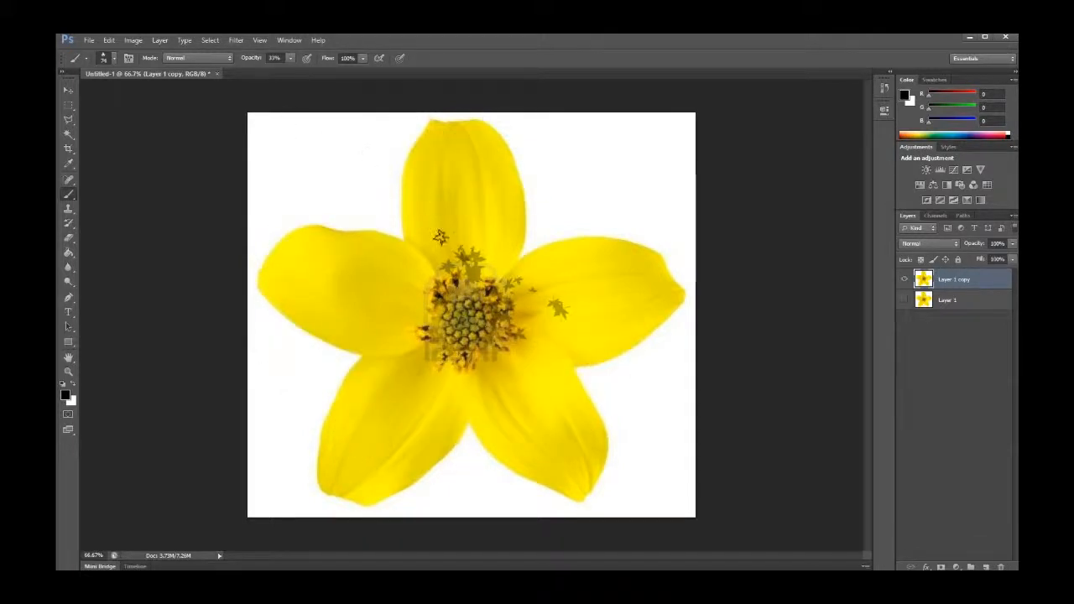
key(ctrl+alt+z)
key(ctrl+alt+z)
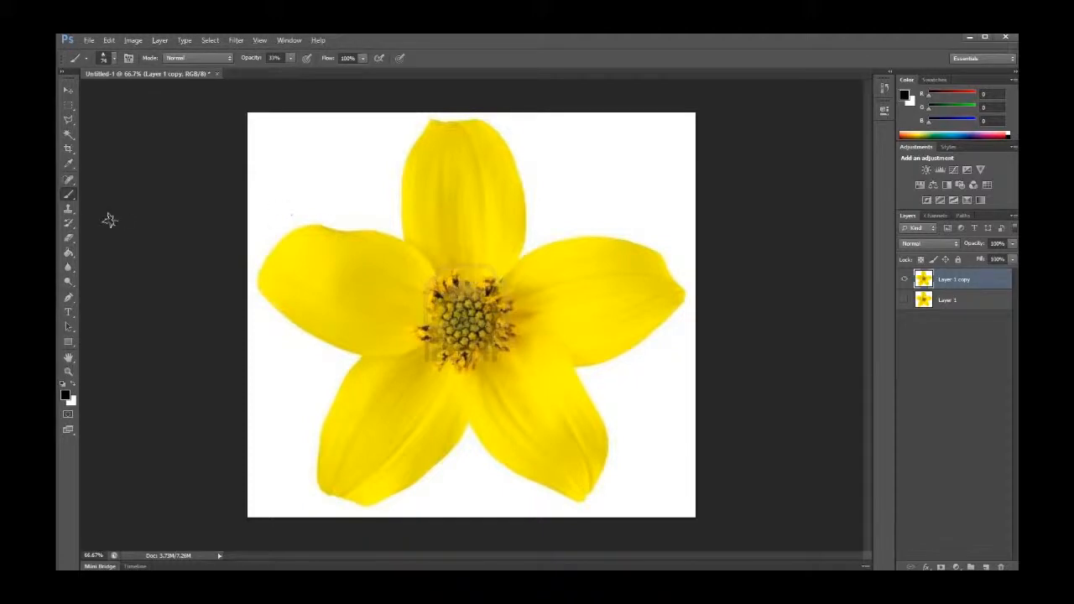
Switch to the Clone Stamp in the business-people photo and try sampling and cloning beside the woman, stepping back each attempt
key(s)
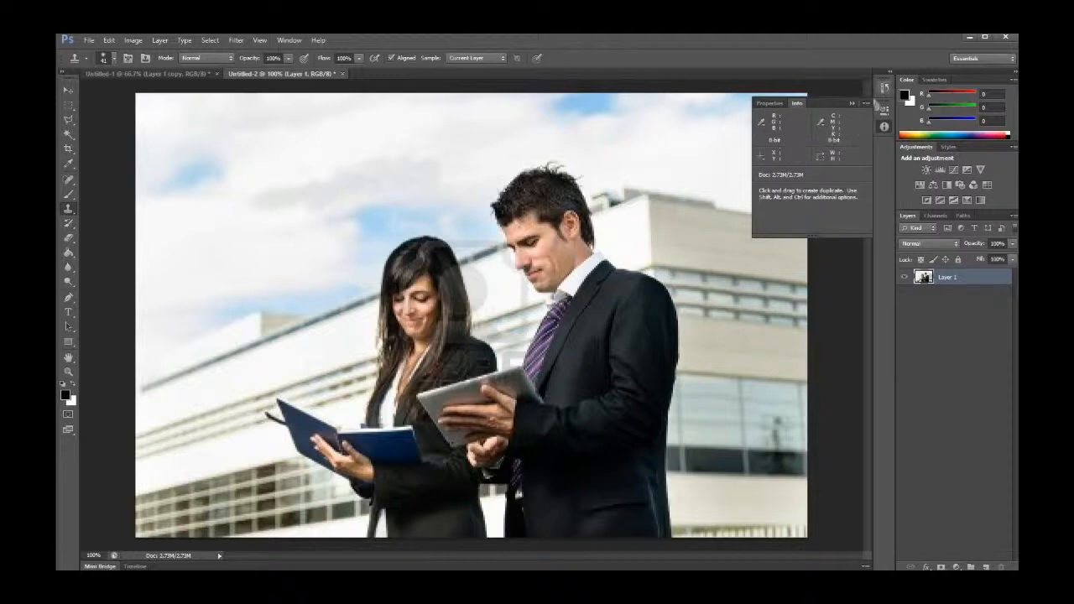
click(852, 103)
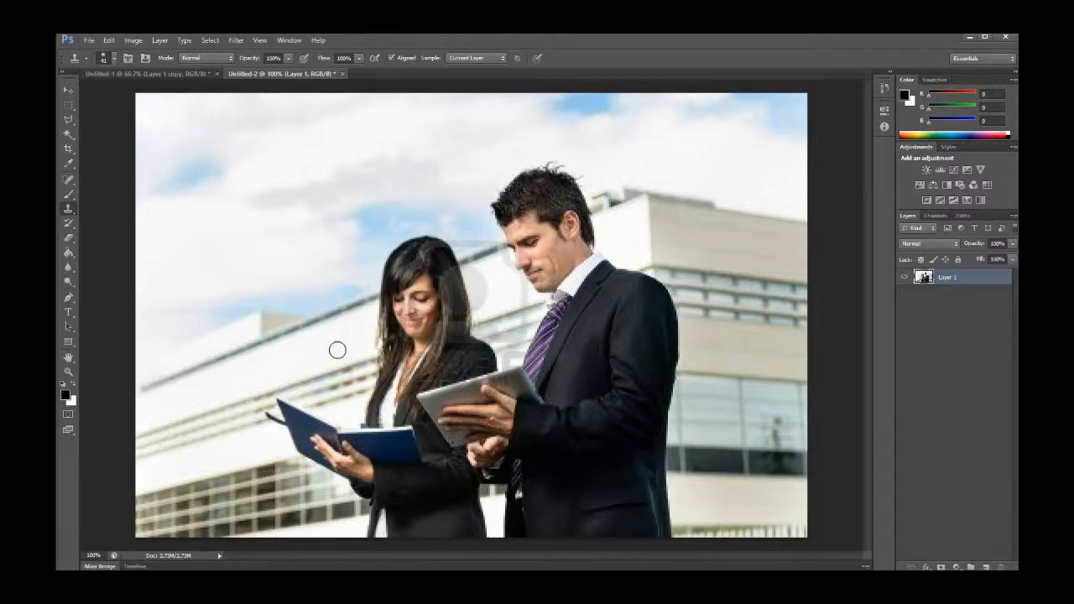
click(389, 321)
key(ctrl+z)
alt+click(299, 355)
mouse_move(382, 329)
mouse_down()
mouse_move(420, 317)
mouse_move(347, 324)
mouse_move(377, 311)
mouse_move(419, 322)
mouse_move(368, 337)
mouse_move(373, 353)
mouse_move(403, 342)
mouse_move(431, 316)
mouse_move(378, 340)
mouse_move(424, 316)
mouse_move(386, 340)
mouse_move(476, 309)
mouse_move(464, 291)
mouse_move(391, 311)
mouse_move(472, 291)
mouse_move(453, 295)
mouse_move(472, 270)
mouse_move(465, 282)
mouse_move(347, 315)
mouse_up()
key(ctrl+alt+z)
key(ctrl+alt+z)
Sample the building background and clone two strokes across the woman's head with the Clone Stamp
alt+click(321, 346)
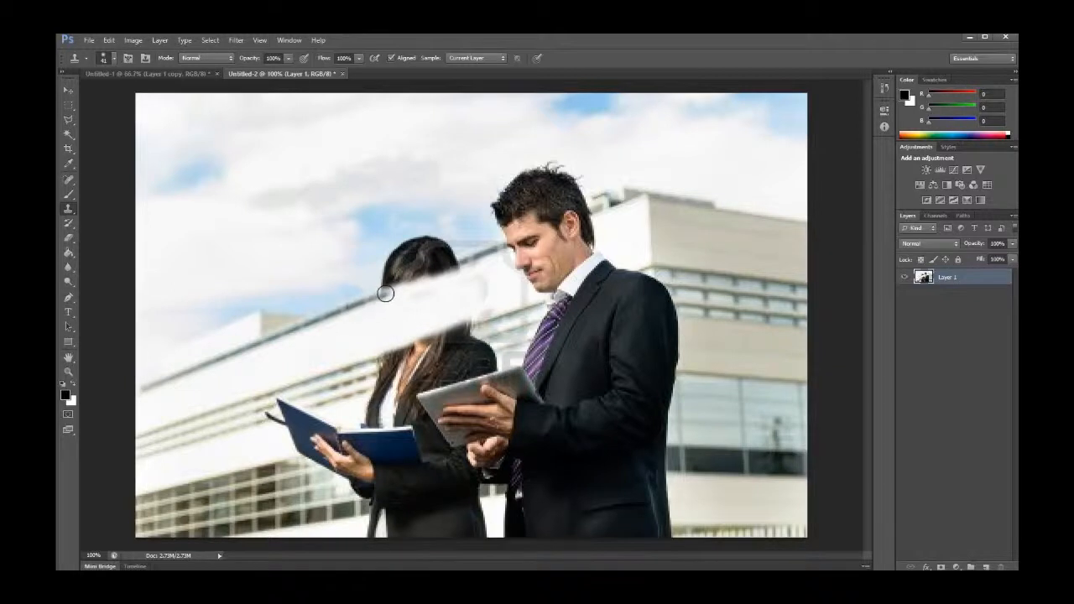
drag(441, 275, 383, 295)
drag(416, 282, 474, 259)
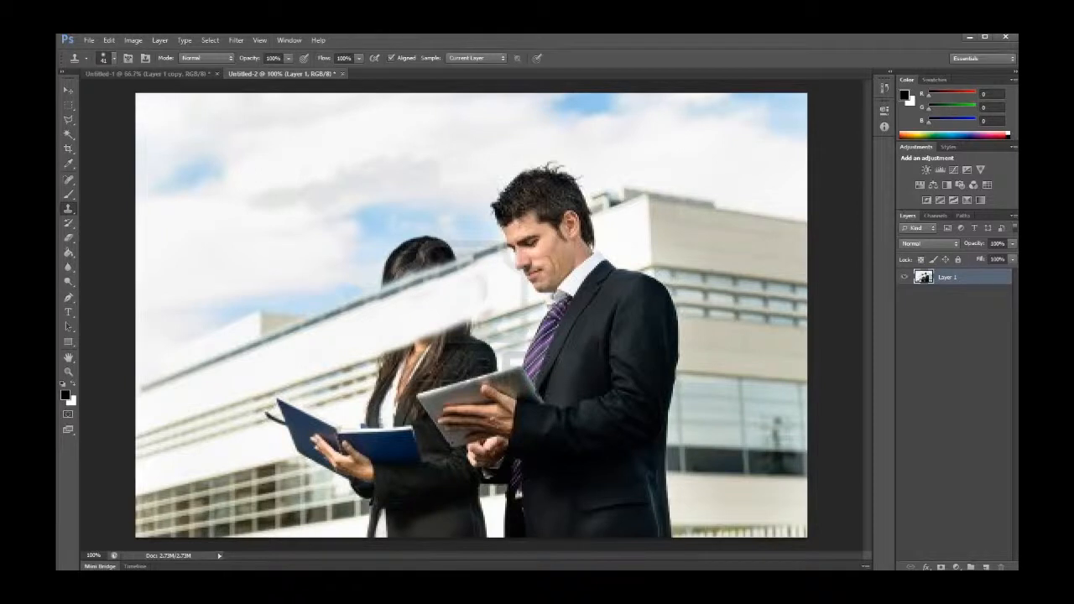
Close the business-people document without saving its changes
click(343, 74)
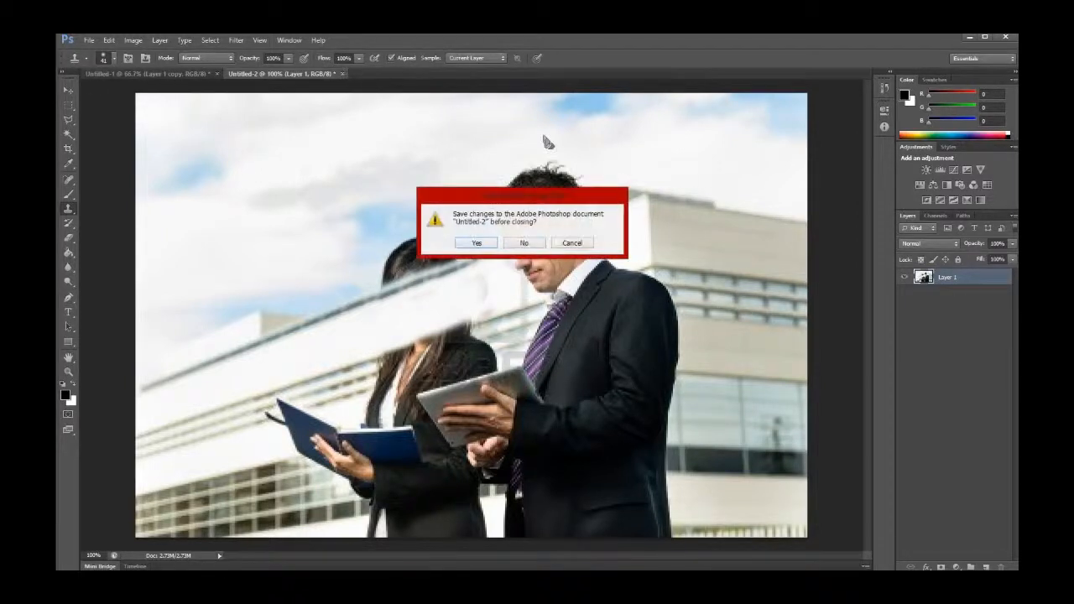
click(524, 244)
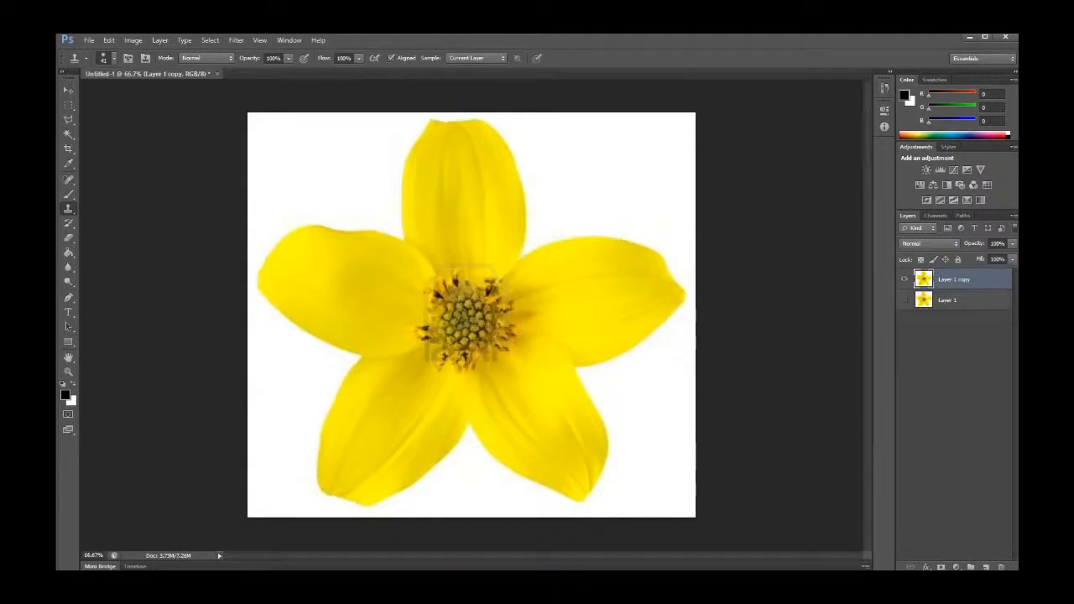
Try painting on the flower with the History Brush twice, dismissing the error dialog each time
click(70, 224)
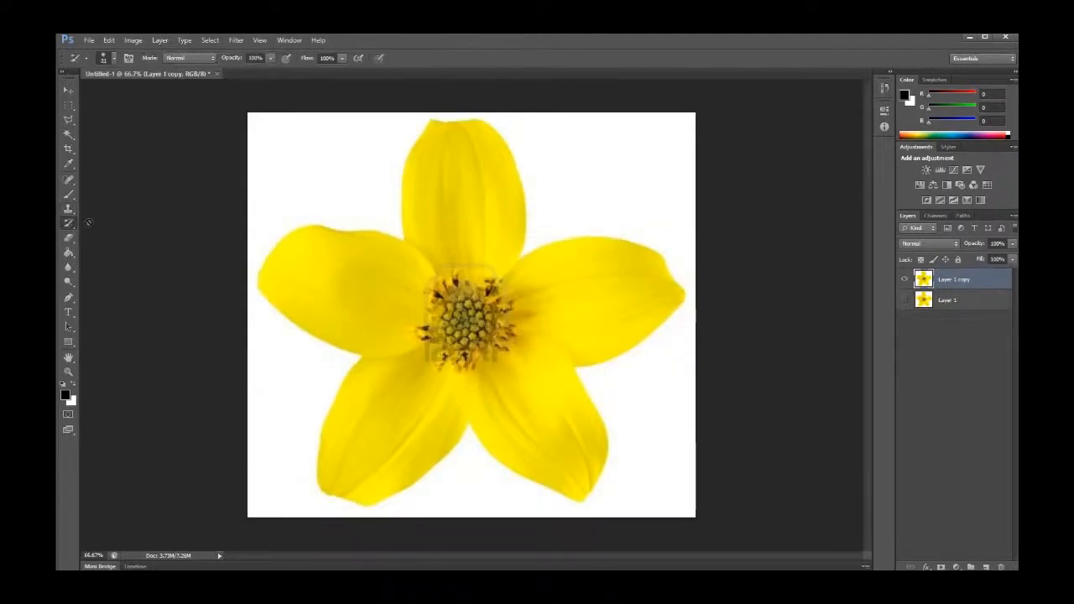
click(396, 215)
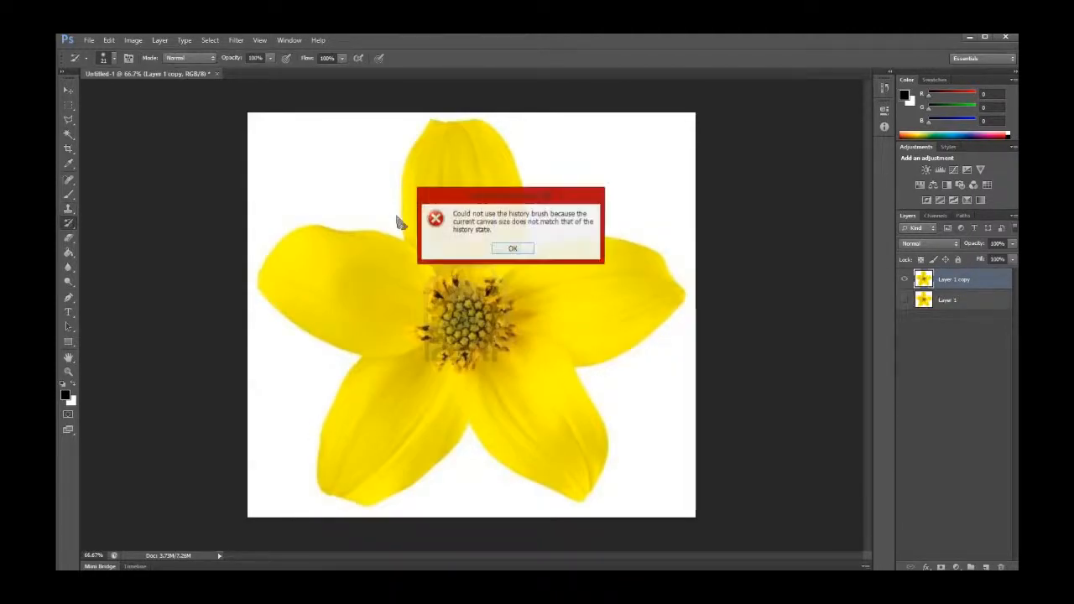
click(512, 248)
click(576, 304)
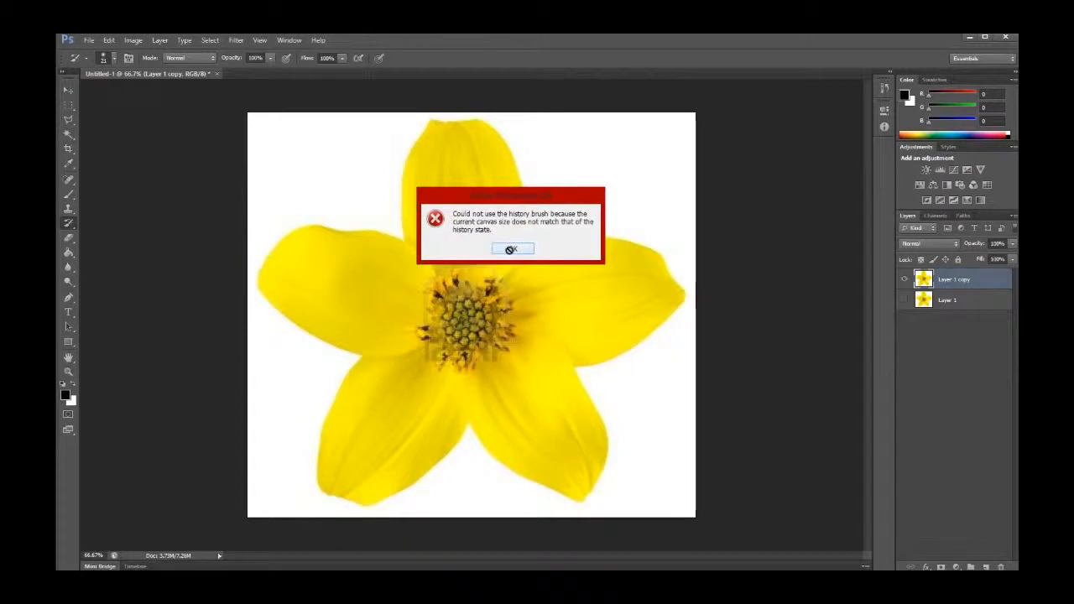
click(501, 250)
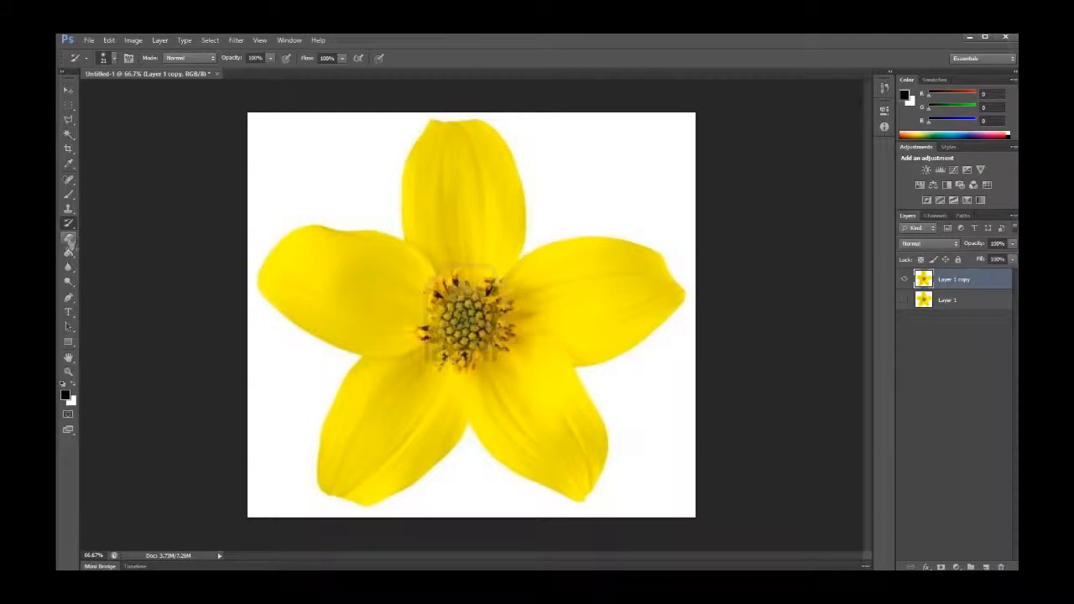
Erase two strokes across the flower with the Eraser, then undo the last one
click(69, 239)
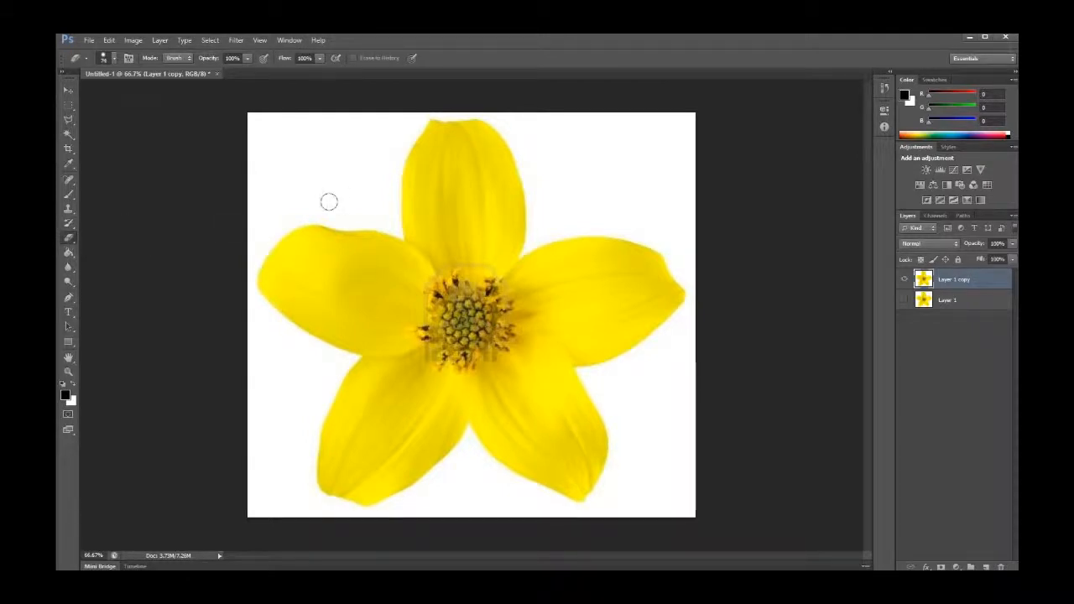
mouse_move(332, 201)
mouse_down()
mouse_move(330, 304)
mouse_move(296, 455)
mouse_move(395, 388)
mouse_move(515, 475)
mouse_move(587, 425)
mouse_move(561, 190)
mouse_up()
mouse_move(514, 144)
mouse_down()
mouse_move(308, 181)
mouse_move(333, 178)
mouse_move(318, 234)
mouse_move(420, 149)
mouse_move(397, 255)
mouse_move(401, 357)
mouse_move(538, 217)
mouse_move(545, 373)
mouse_move(598, 324)
mouse_move(616, 381)
mouse_up()
key(ctrl+z)
Set the eraser to a 28 px soft round brush, erase a zigzag on the left petal, then undo it
click(113, 61)
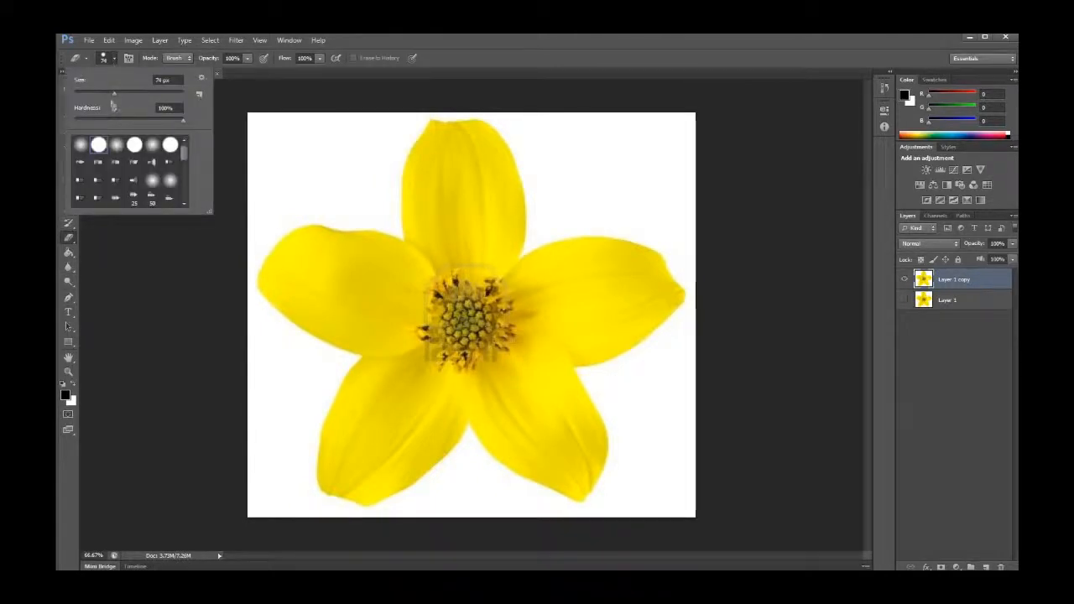
drag(114, 94, 90, 94)
click(81, 146)
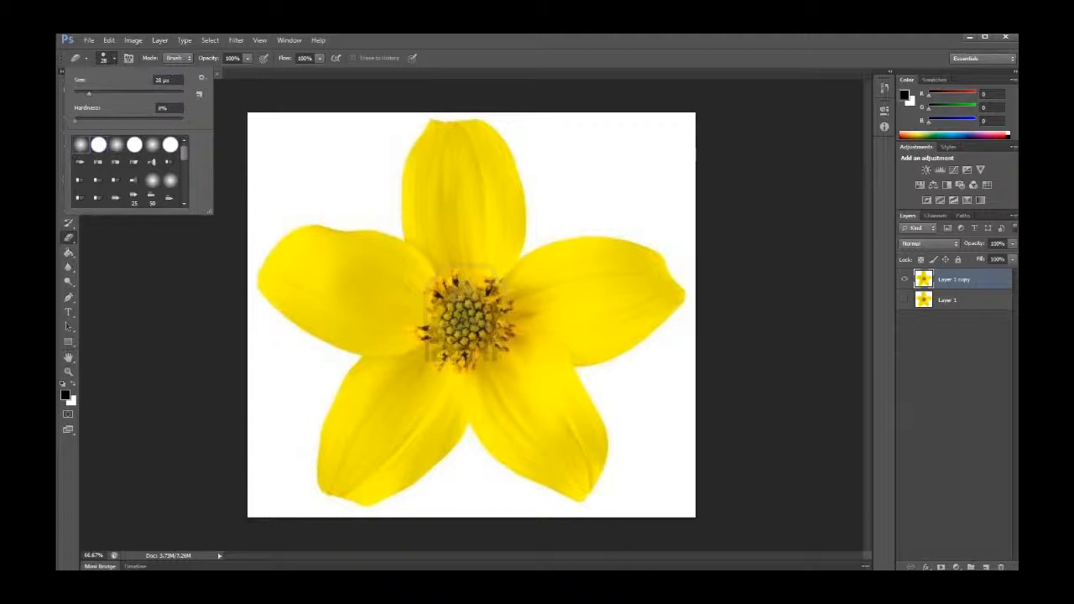
key(Return)
mouse_move(369, 344)
mouse_down()
mouse_move(444, 248)
mouse_move(450, 285)
mouse_up()
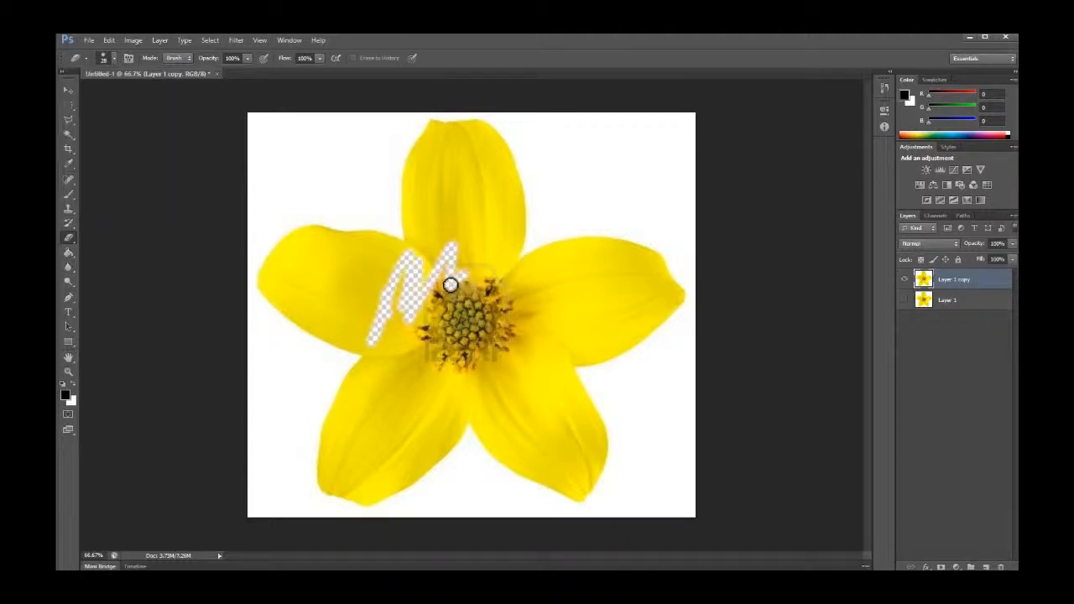
key(ctrl+z)
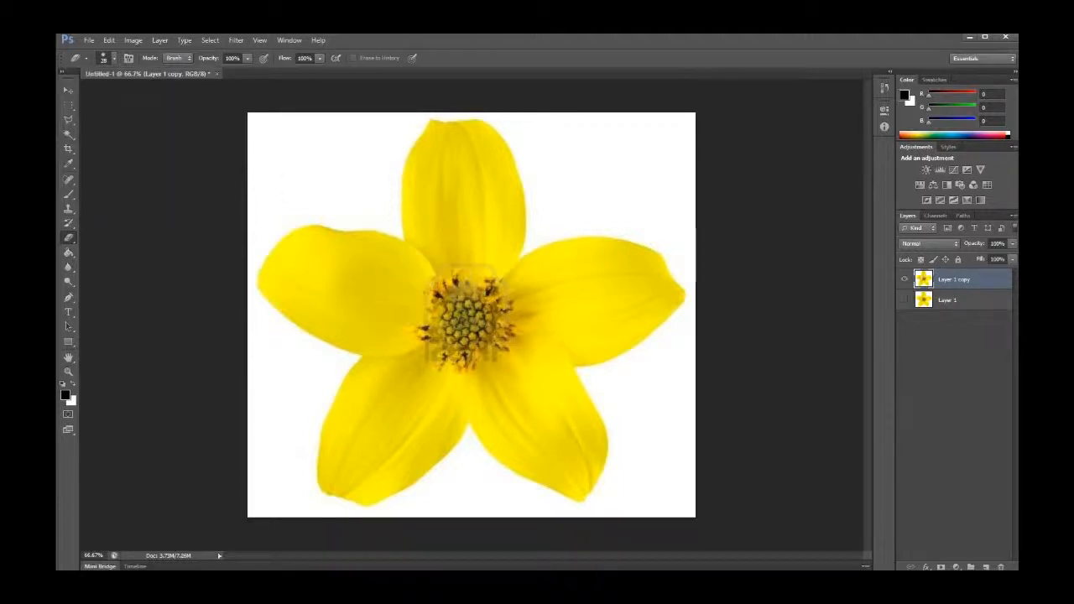
Fill the petals with black using the Paint Bucket, then undo the fill
click(68, 252)
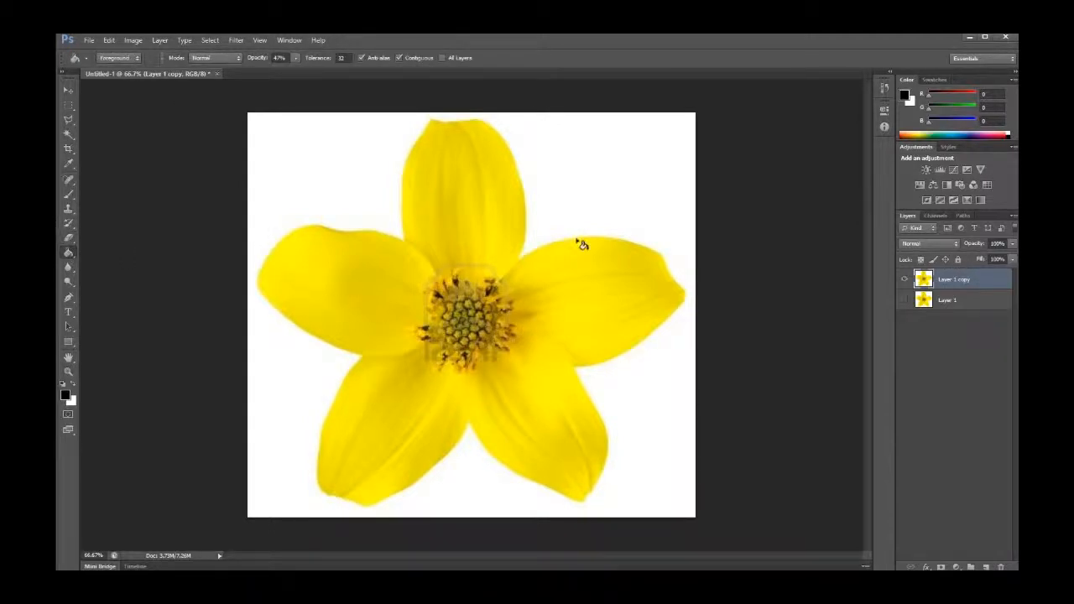
click(336, 270)
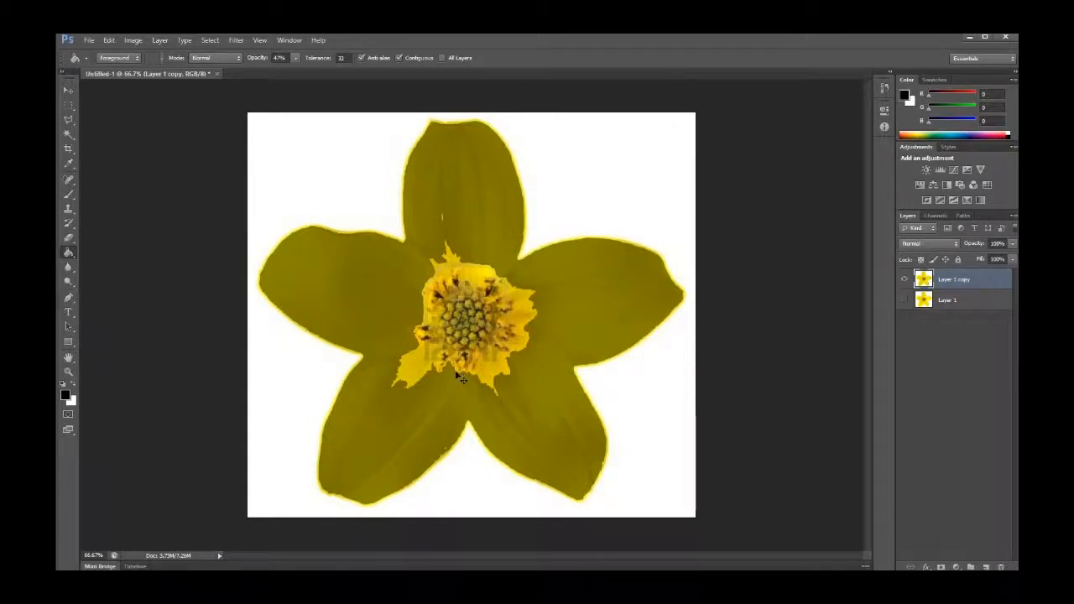
key(ctrl+z)
Raise the Paint Bucket opacity to 100%, fill the petals with black again, then undo the fill
click(294, 59)
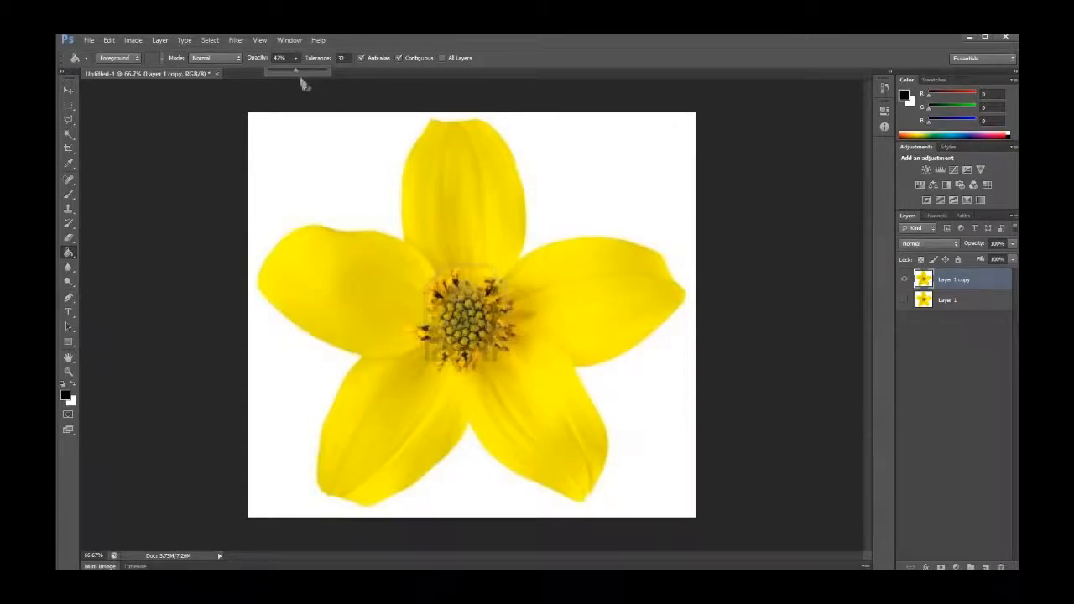
drag(298, 73, 367, 67)
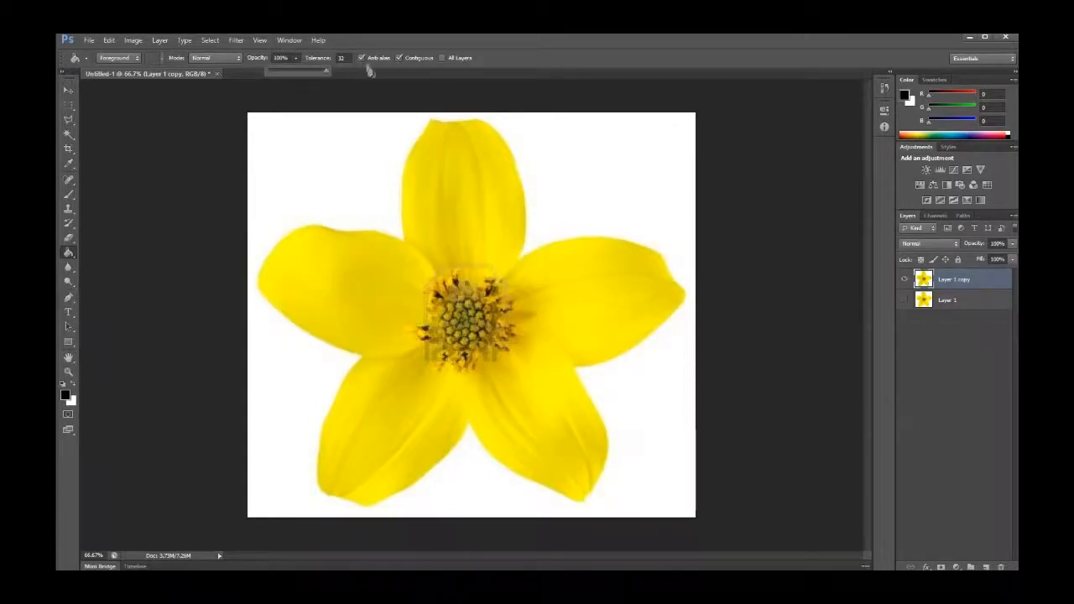
click(297, 60)
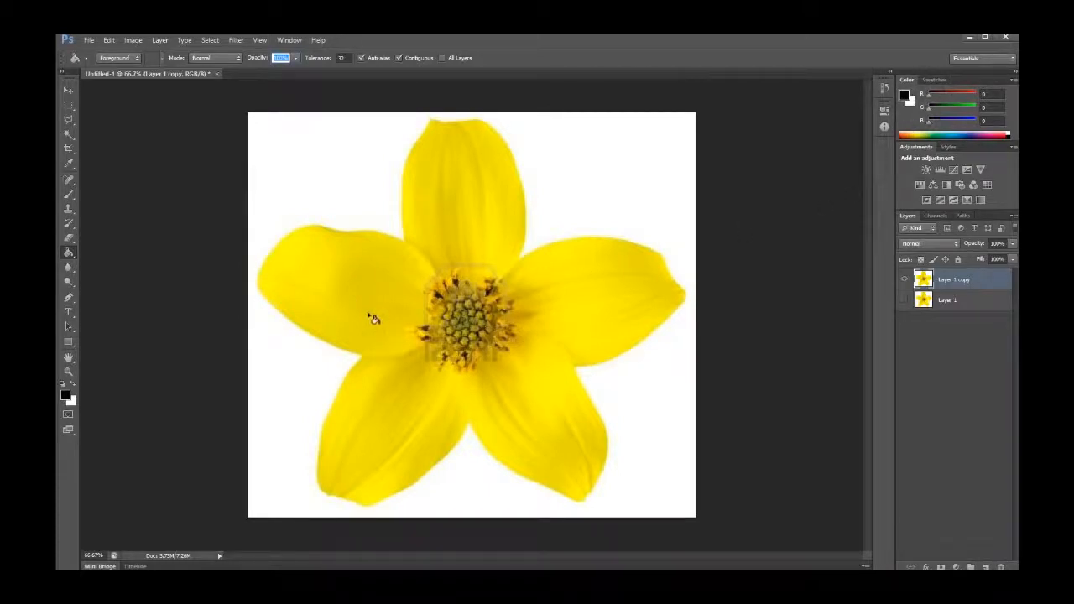
click(325, 275)
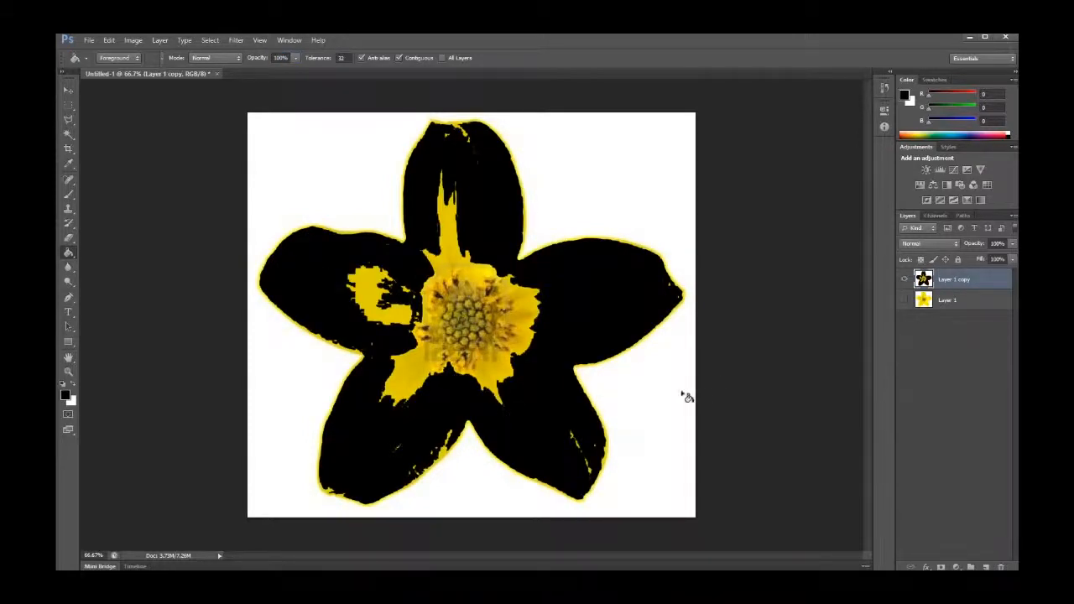
key(ctrl+z)
Select the Blur tool, reduce its brush size, set strength to 100%, and blur a spot on the left petal
click(70, 269)
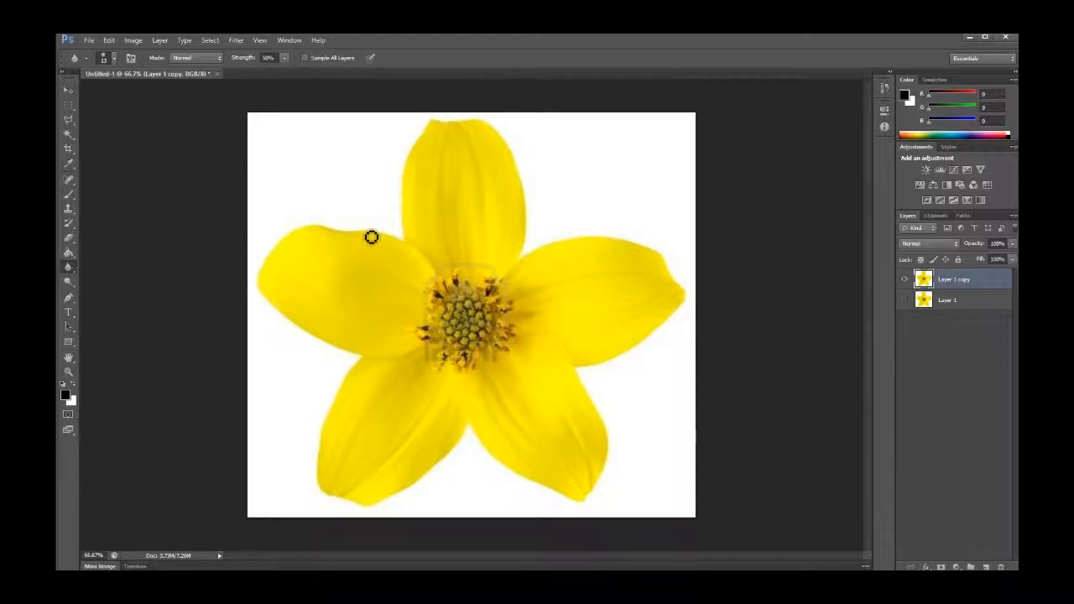
click(114, 59)
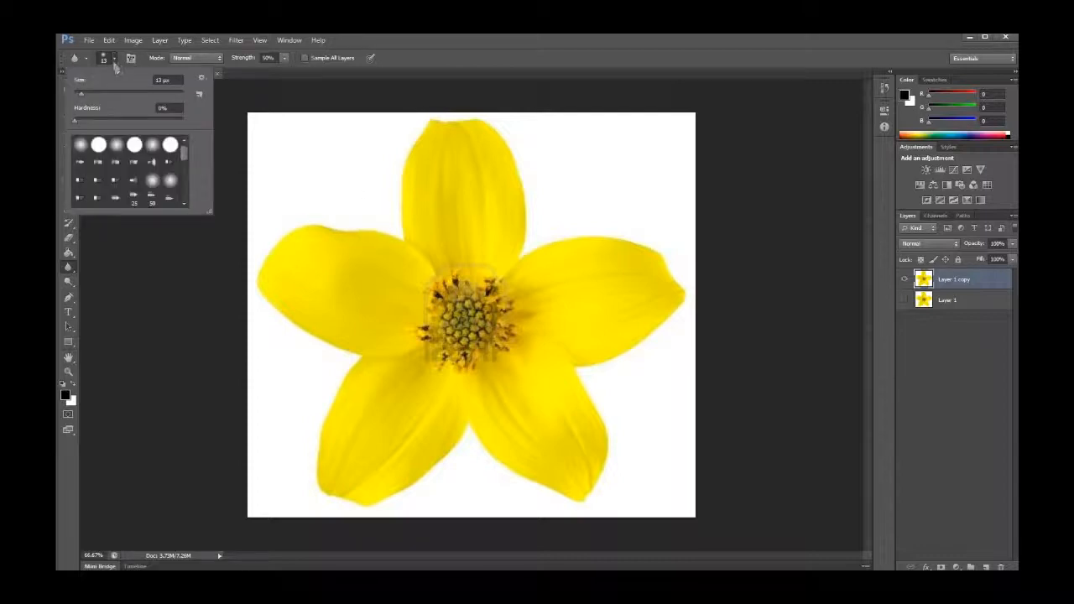
click(83, 95)
click(113, 59)
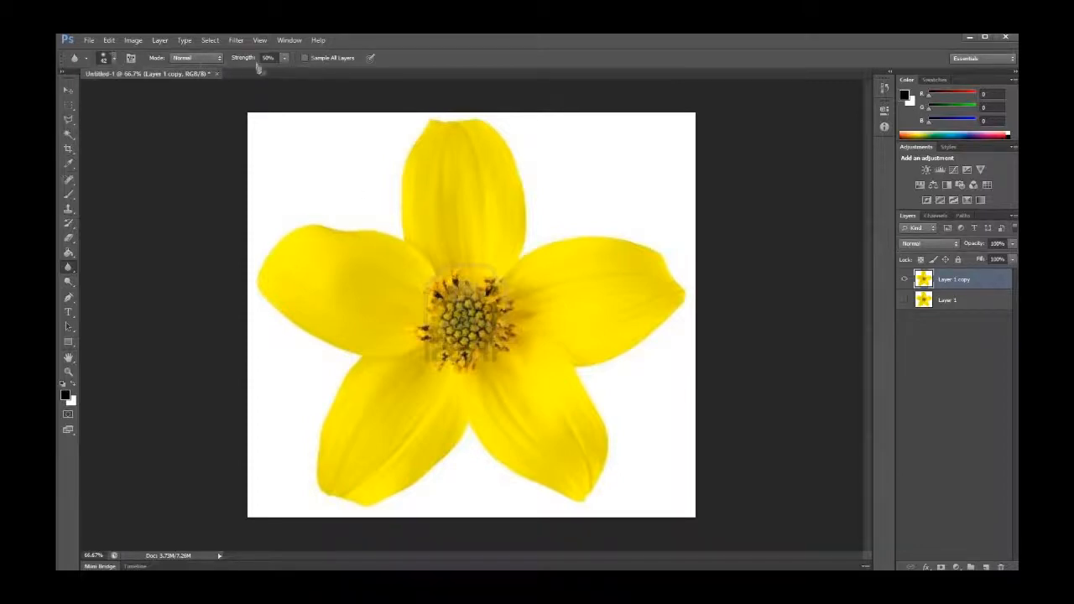
click(285, 59)
drag(276, 72, 355, 76)
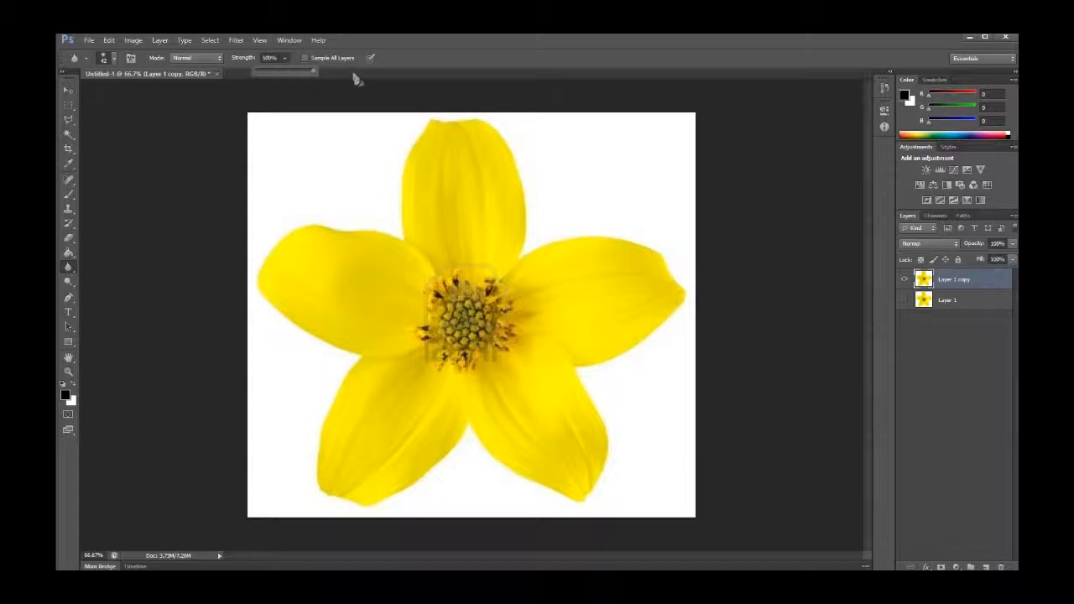
click(359, 239)
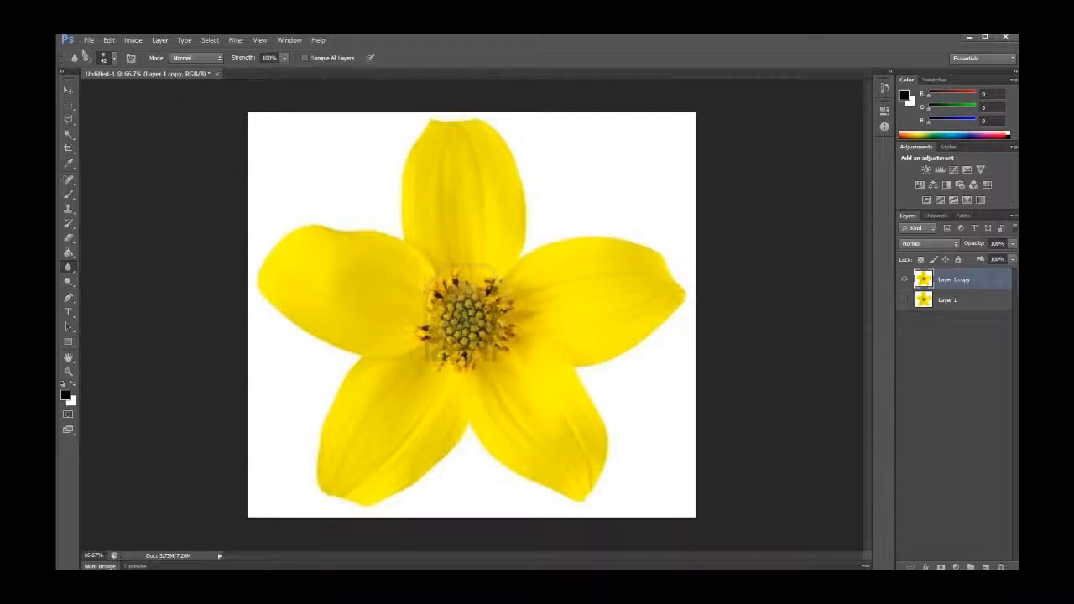
Lighten the flower's centre with two Dodge tool strokes
click(83, 59)
click(84, 59)
click(68, 281)
mouse_move(461, 276)
mouse_down()
mouse_move(436, 335)
mouse_move(457, 276)
mouse_move(445, 344)
mouse_move(496, 383)
mouse_move(505, 285)
mouse_up()
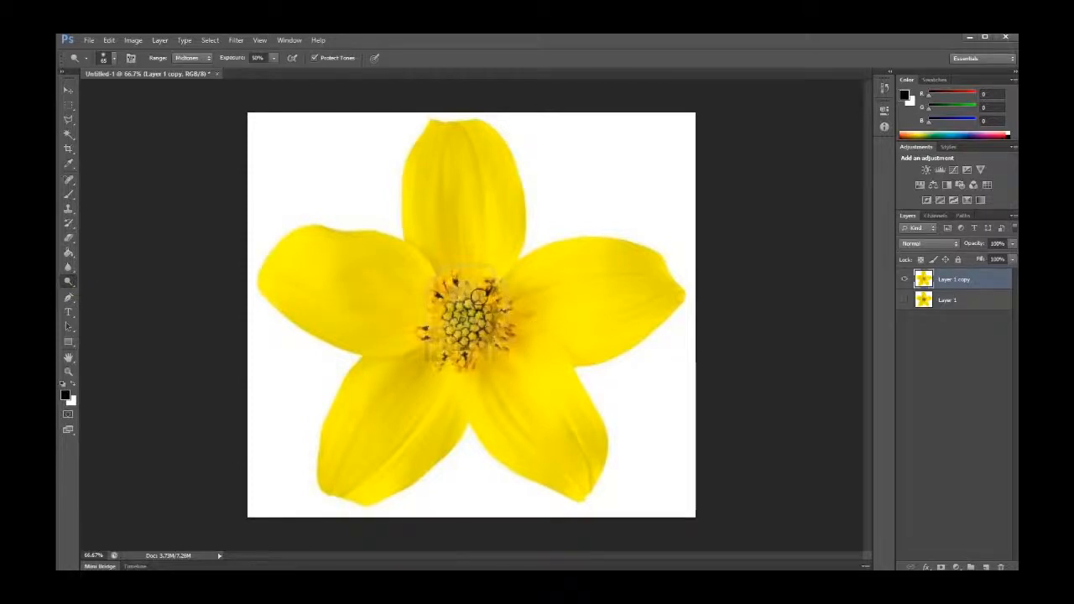
mouse_move(478, 296)
mouse_down()
mouse_move(437, 317)
mouse_move(355, 297)
mouse_move(410, 326)
mouse_move(460, 371)
mouse_up()
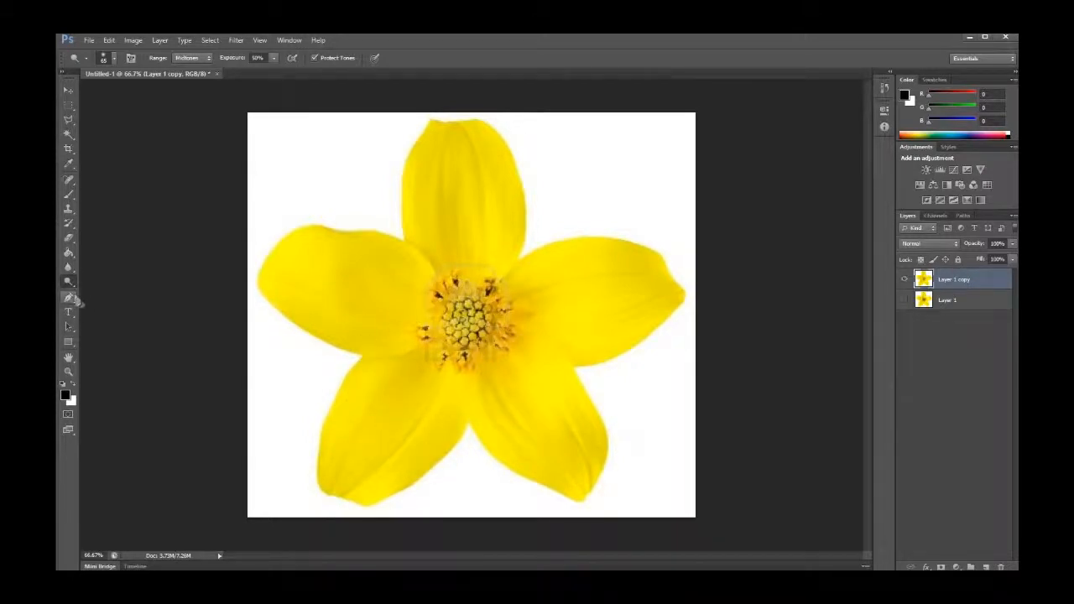
Draw a curved Pen path across the left petal toward the centre, then step back three times to remove it
click(71, 298)
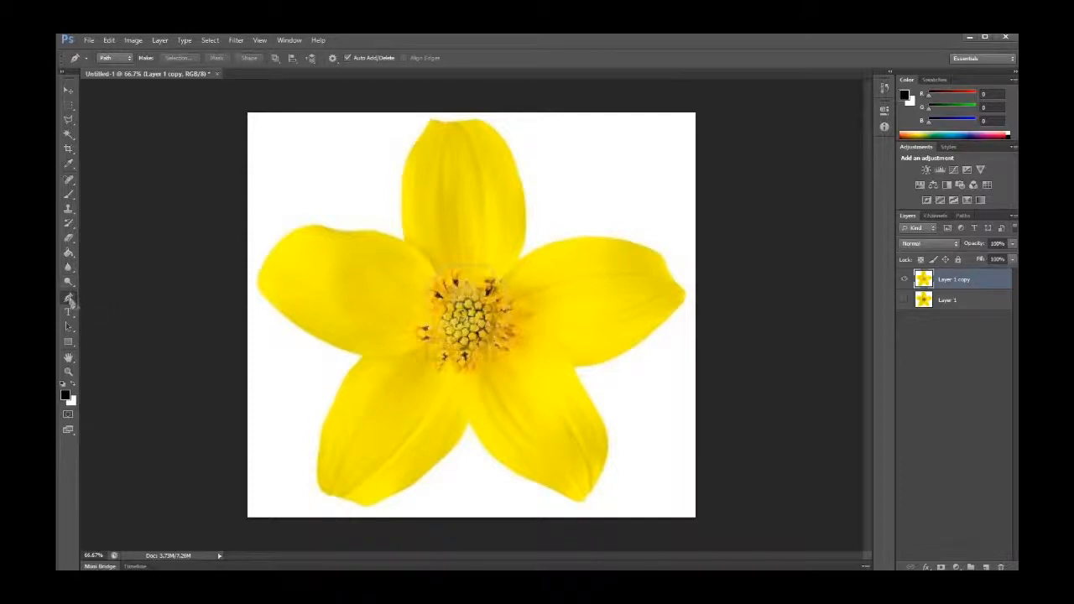
drag(287, 272, 360, 330)
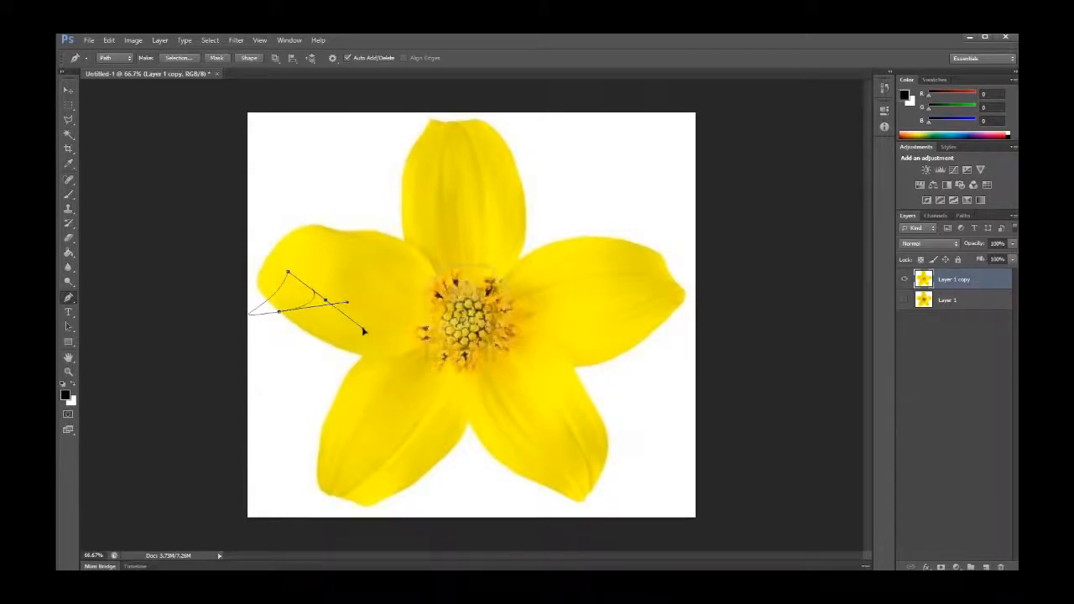
click(411, 349)
drag(392, 255, 390, 250)
click(69, 312)
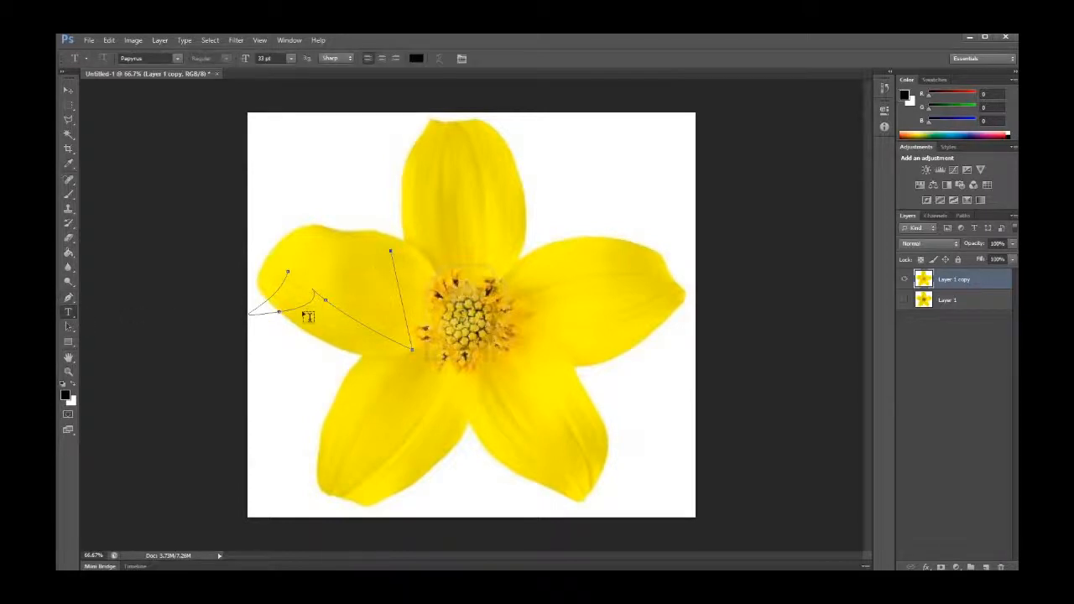
key(ctrl+alt+z)
key(ctrl+alt+z)
key(ctrl+alt+z)
key(ctrl+alt+z)
key(ctrl+alt+z)
Add the text "MAke Your own text" near the top-left of the canvas and shift it slightly left
click(317, 151)
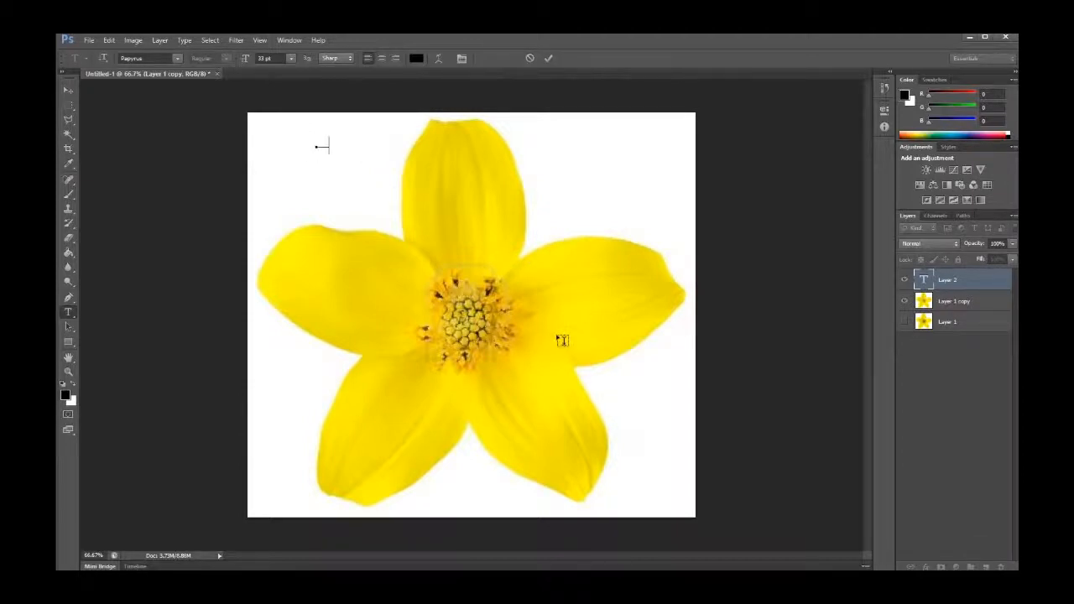
text(MAke Your )
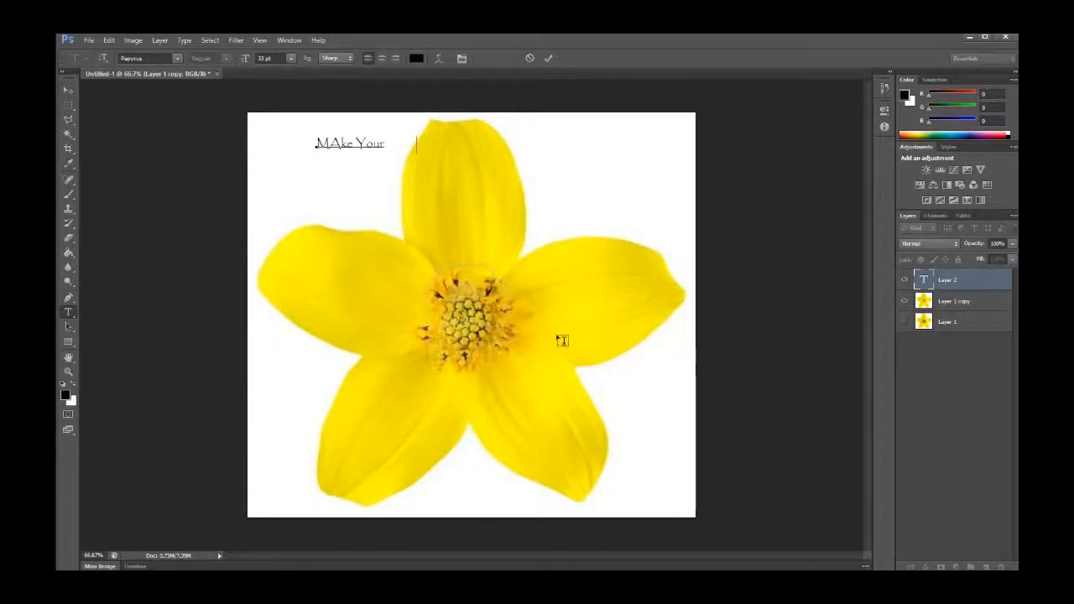
text(opwn)
text(w)
text(n text)
mouse_move(444, 148)
mouse_down()
mouse_move(347, 146)
mouse_move(428, 149)
mouse_up()
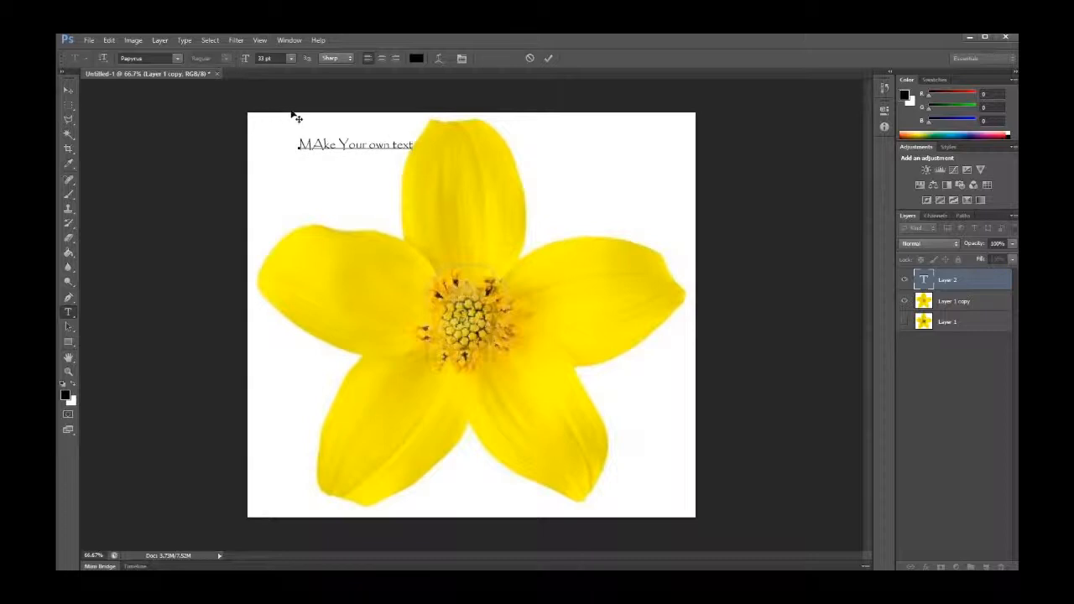
Select the whole text and change its font to Microsoft New Tai Lue
drag(298, 145, 437, 148)
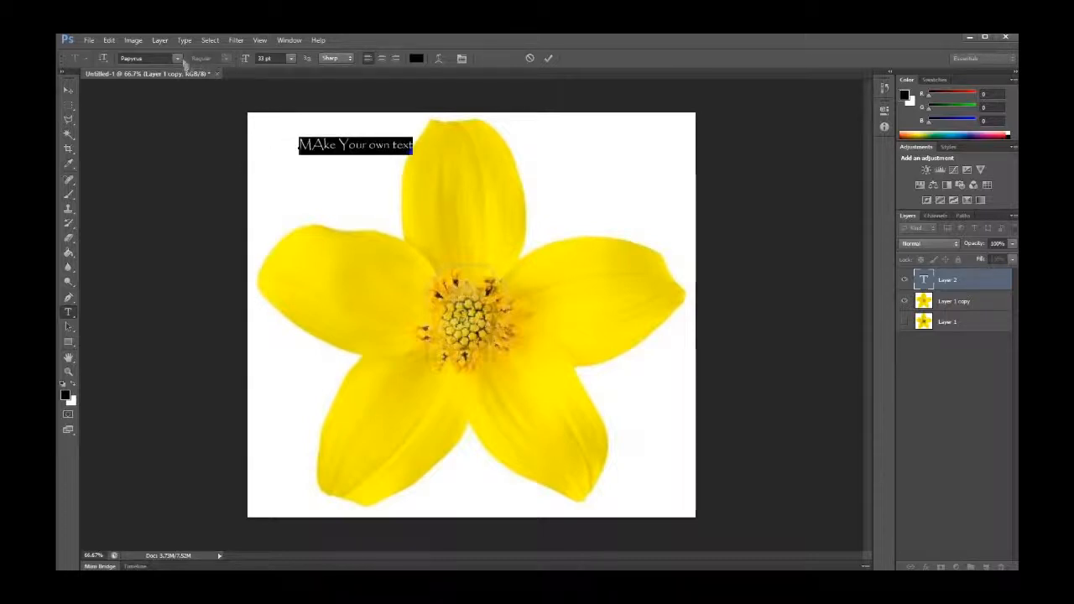
click(177, 58)
scroll(225, 146, up, 11)
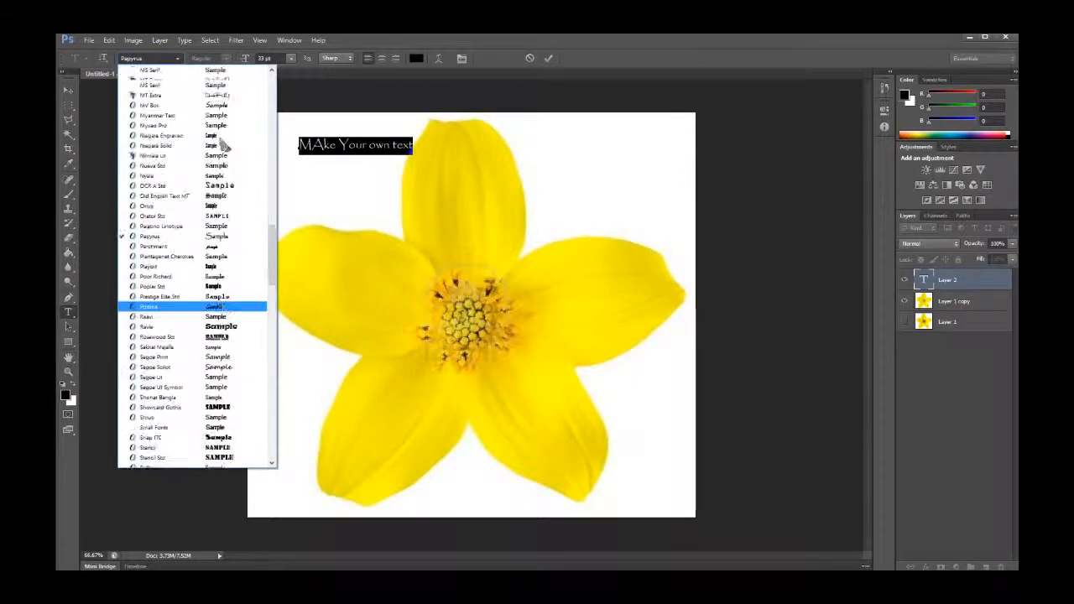
click(225, 122)
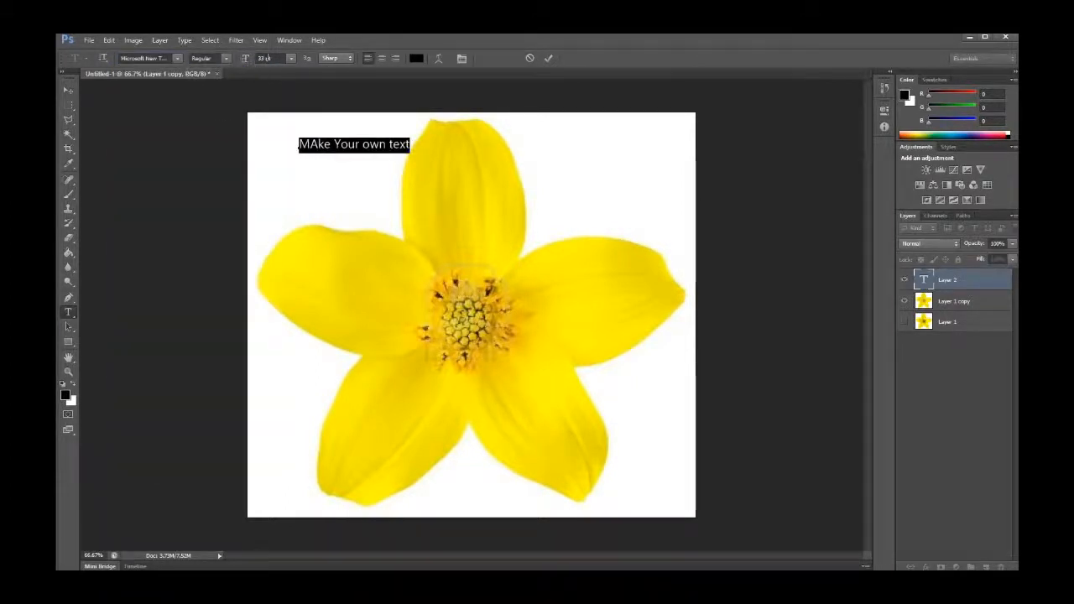
Set the text size to 54 pt, then delete the selected text
click(291, 58)
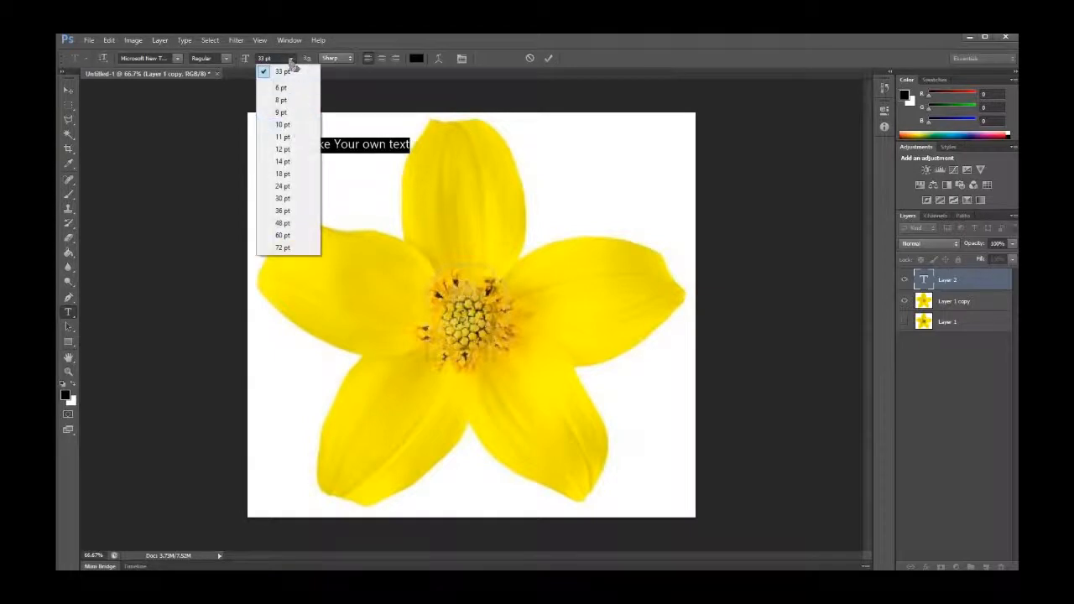
click(246, 68)
mouse_move(245, 59)
mouse_down()
mouse_move(279, 64)
mouse_move(250, 72)
mouse_move(245, 63)
mouse_move(273, 61)
mouse_move(249, 62)
mouse_move(256, 59)
mouse_up()
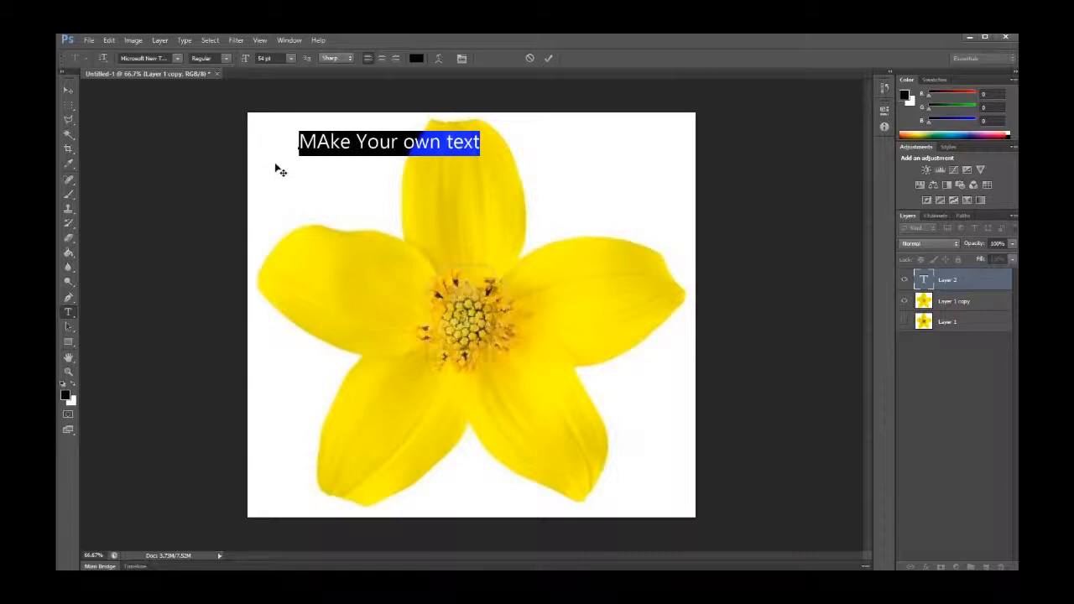
key(BackSpace)
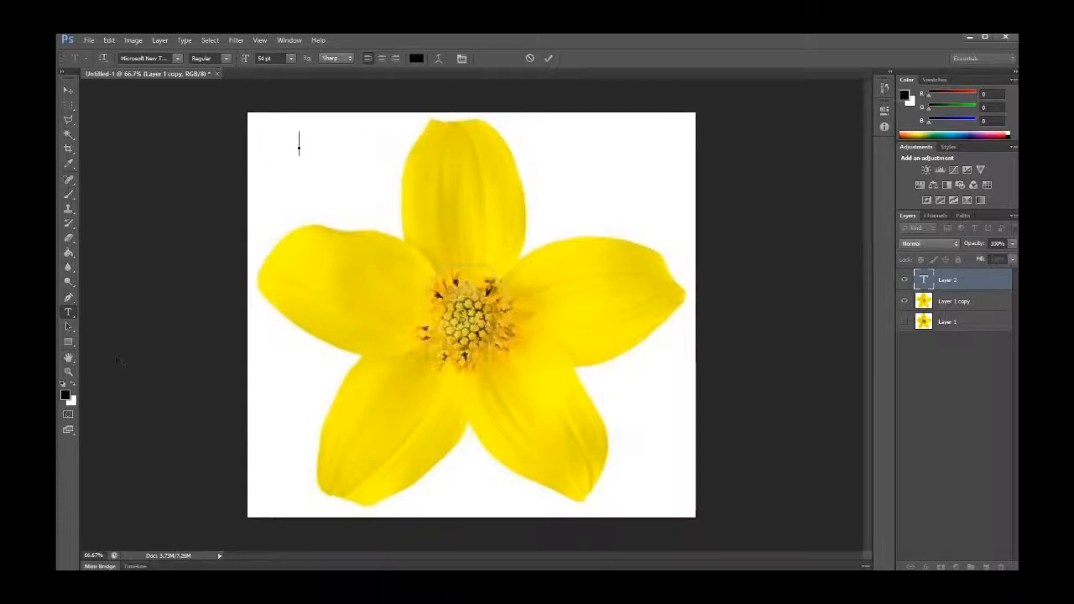
Draw a black rectangle over the flower's centre with the Rectangle tool, then undo it
click(69, 327)
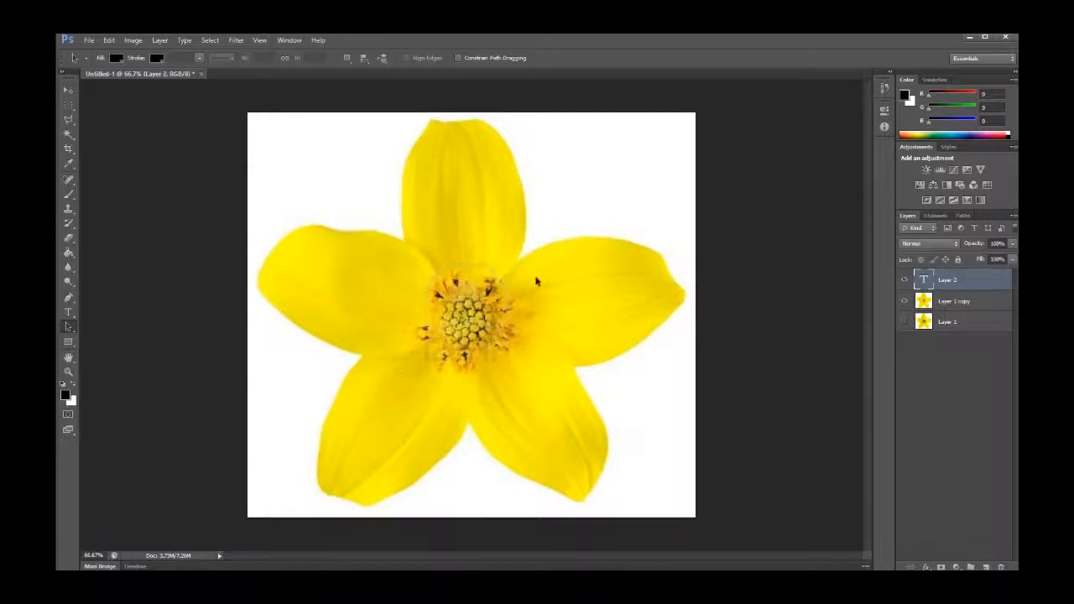
drag(515, 253, 382, 369)
click(69, 342)
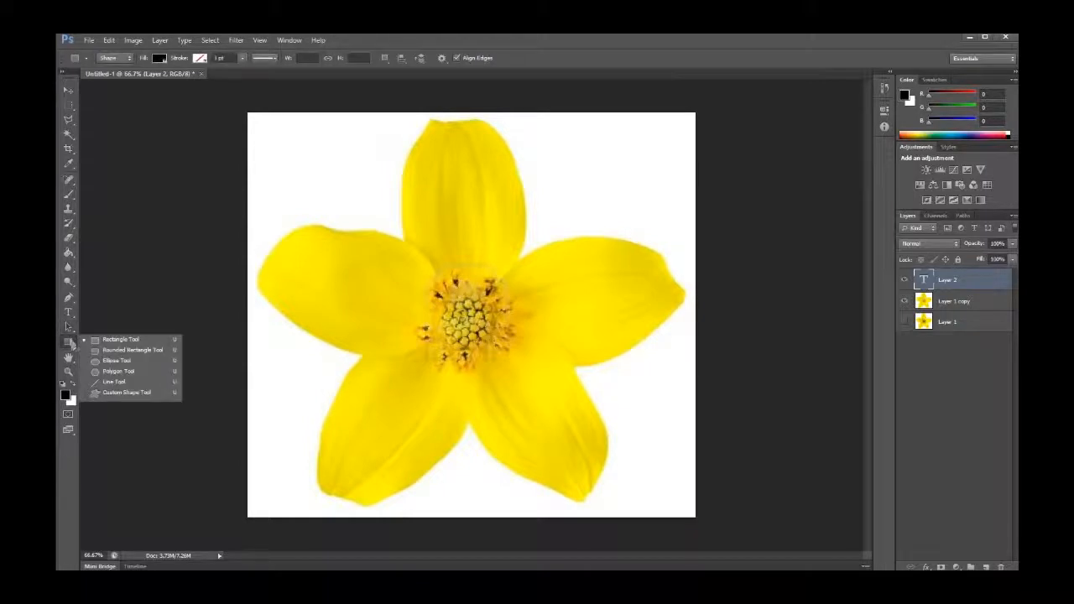
click(117, 339)
drag(385, 258, 535, 377)
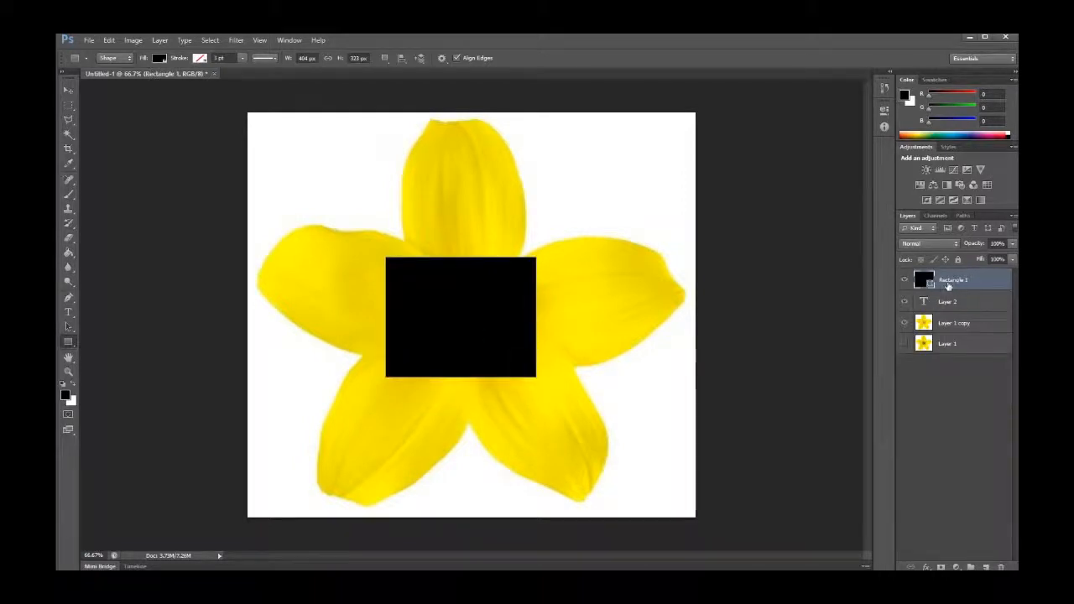
key(ctrl+z)
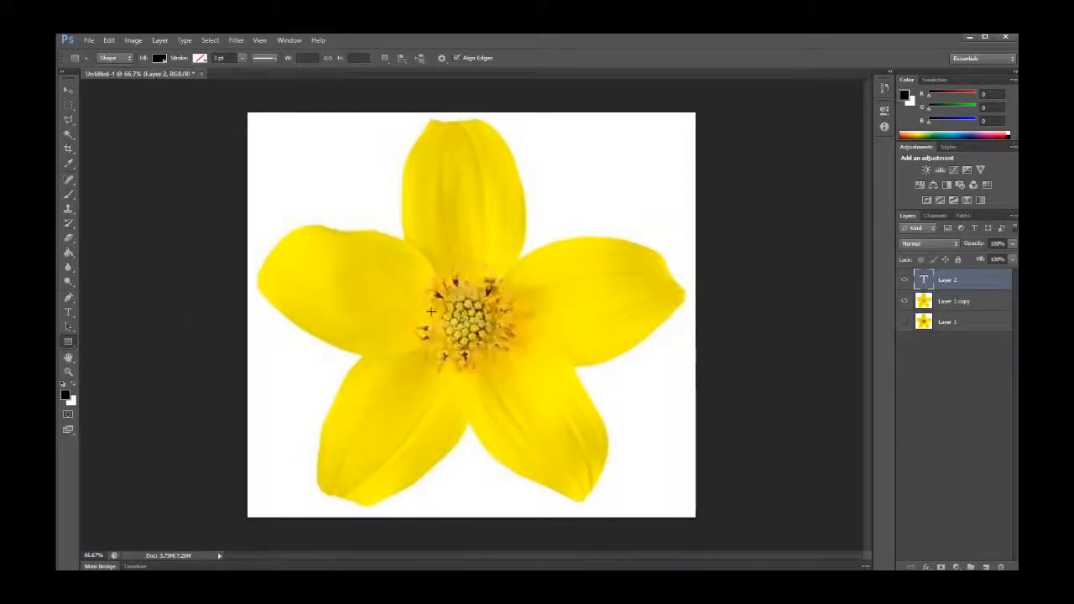
Switch to the Brush tool and rasterize the type layer so it can be painted on
click(69, 358)
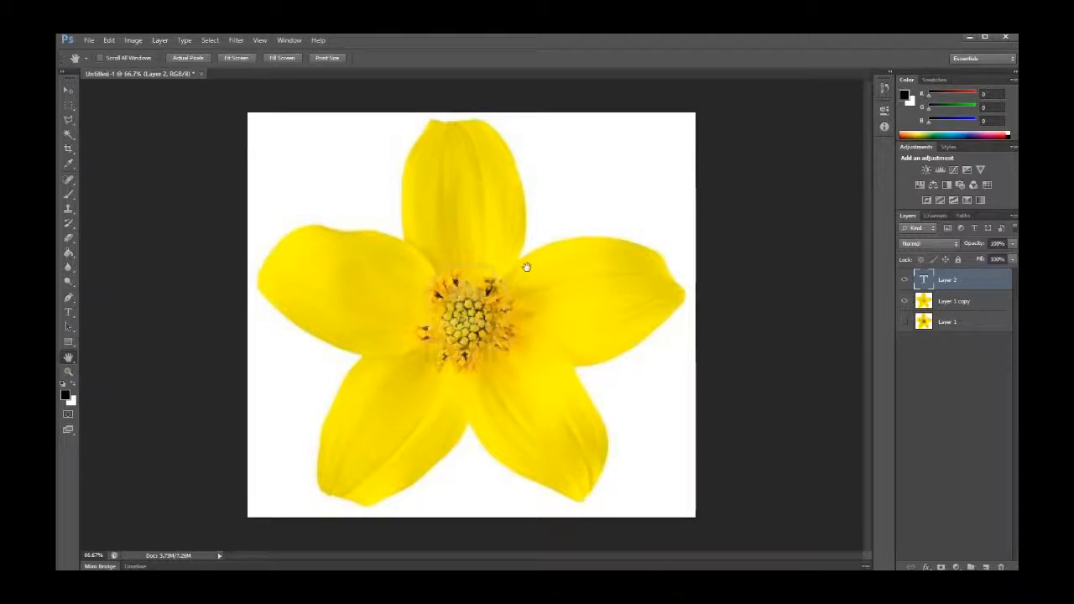
click(69, 194)
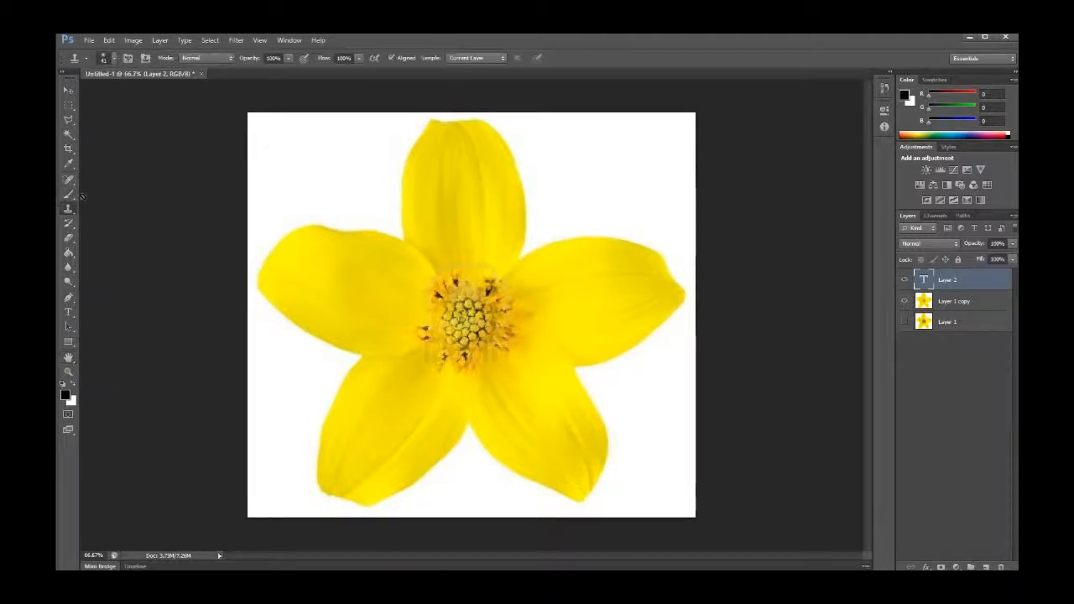
click(343, 277)
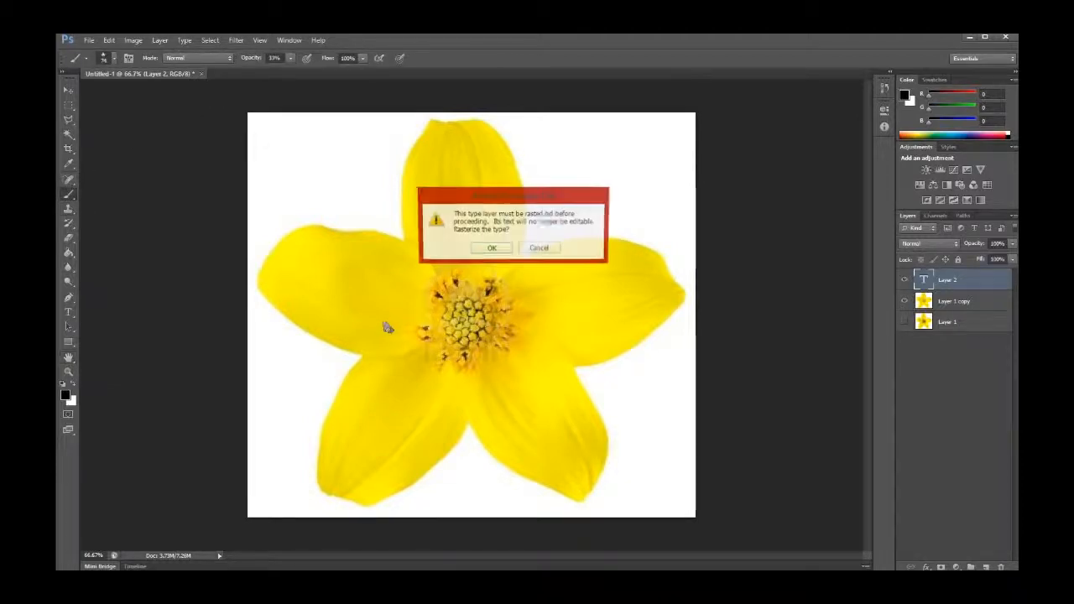
click(489, 248)
Paint a scattered star-brush stroke over the upper-left petal and centre, then undo the stroke
mouse_move(422, 239)
mouse_down()
mouse_move(350, 259)
mouse_move(453, 260)
mouse_move(428, 327)
mouse_up()
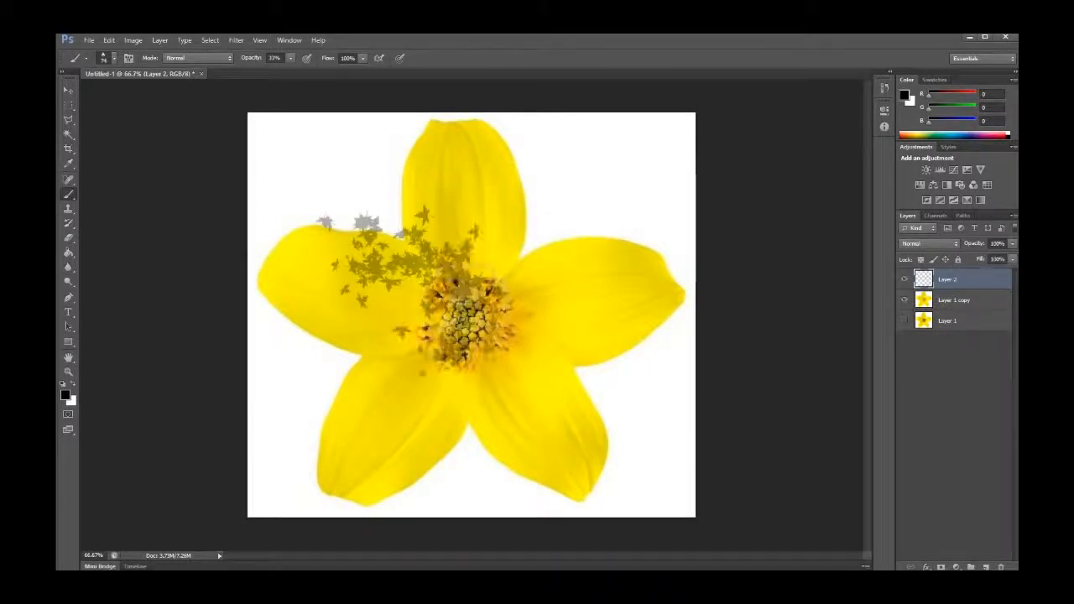
key(h)
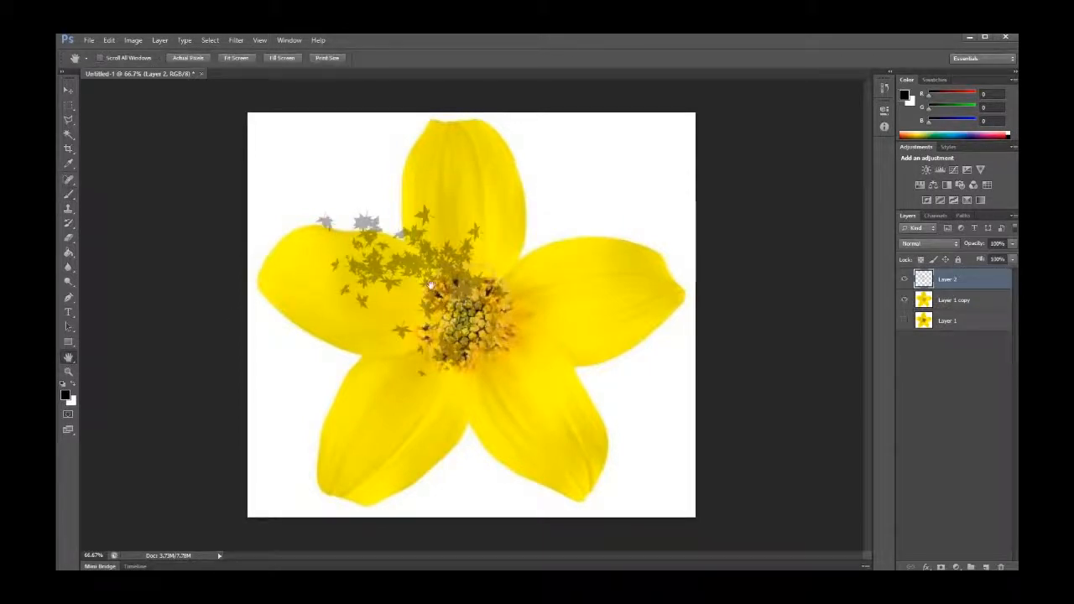
key(ctrl+z)
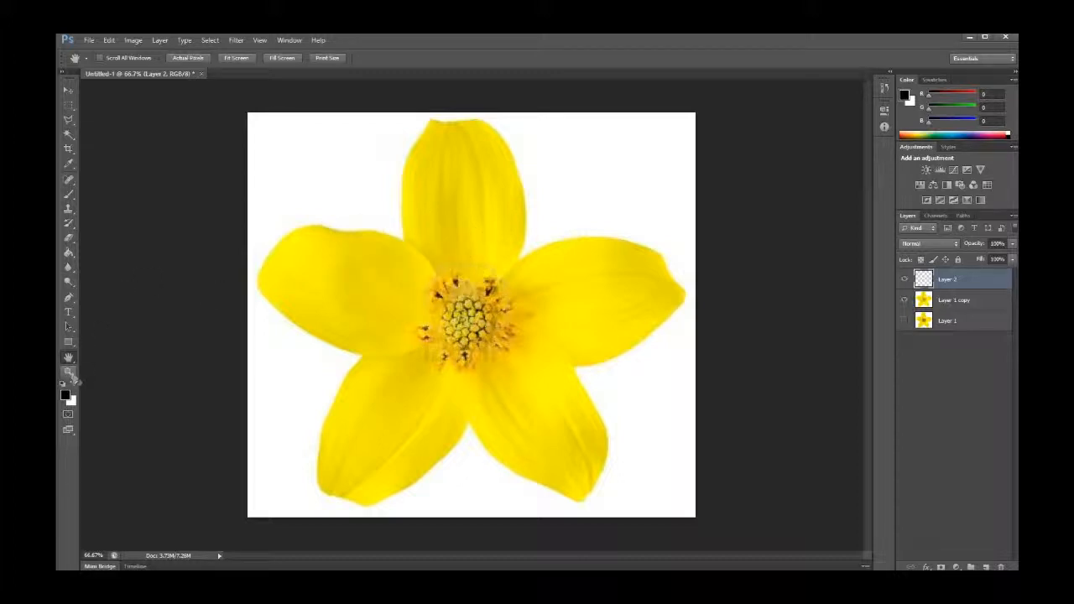
Zoom the view out with the Zoom tool, back in to 50%, and switch to the Move tool
click(69, 371)
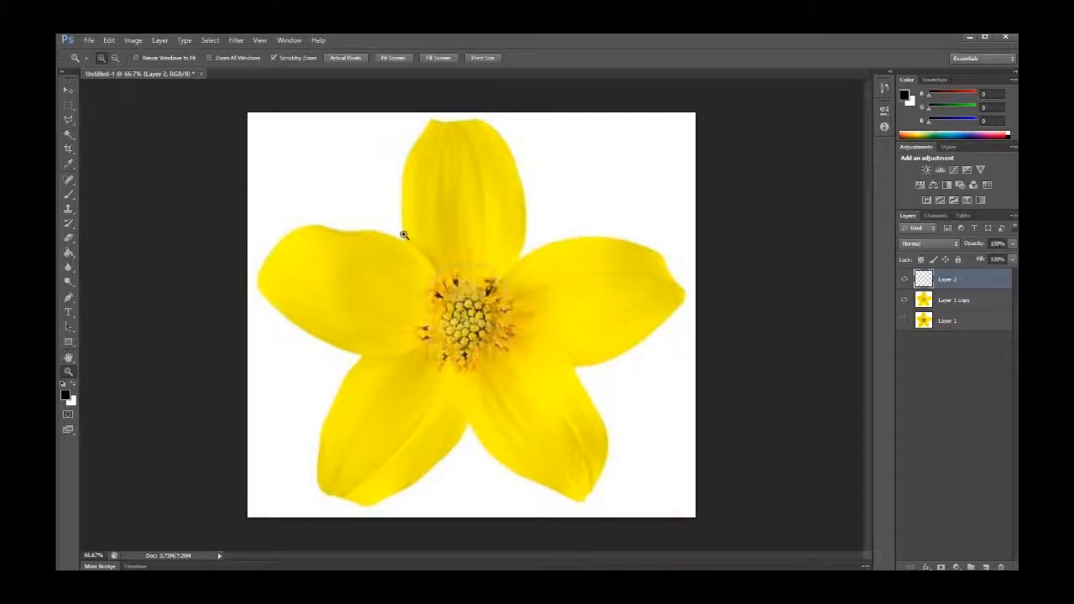
drag(382, 277, 416, 319)
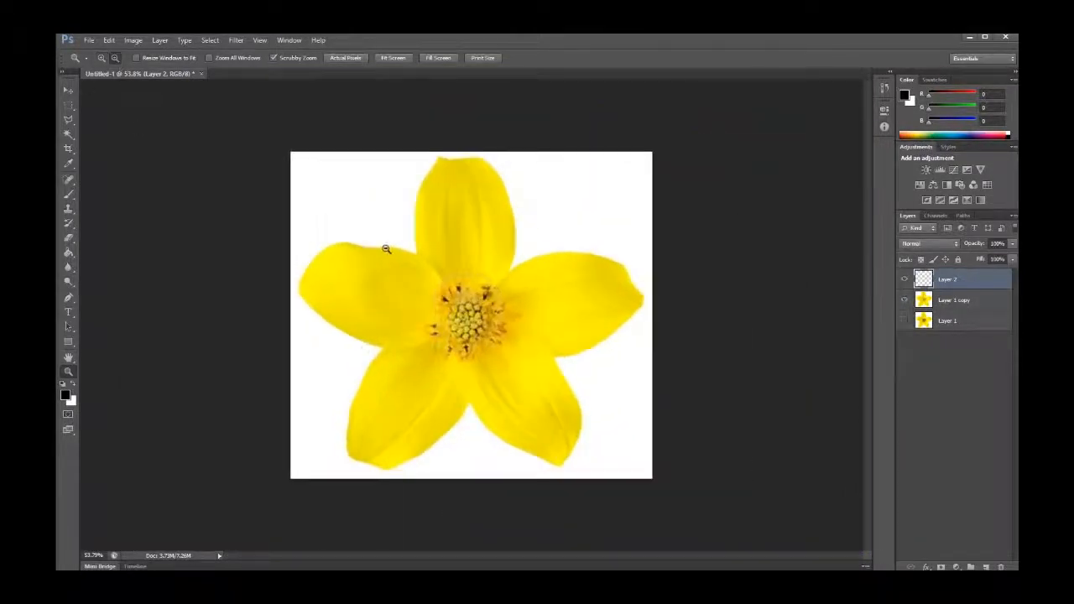
key(ctrl+minus)
key(ctrl+minus)
key(ctrl+minus)
key(ctrl+minus)
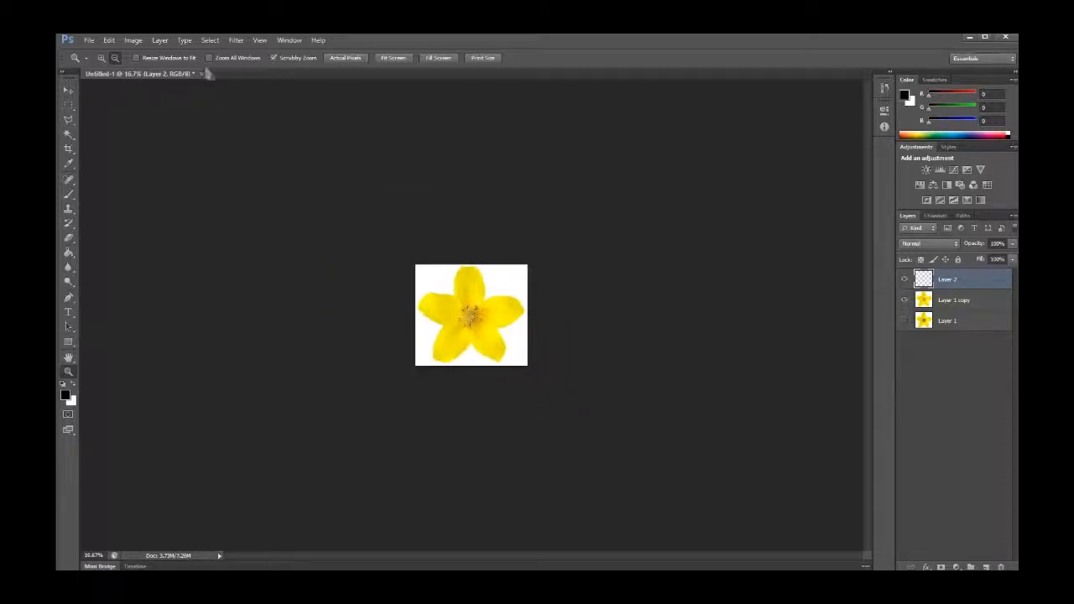
drag(427, 307, 430, 308)
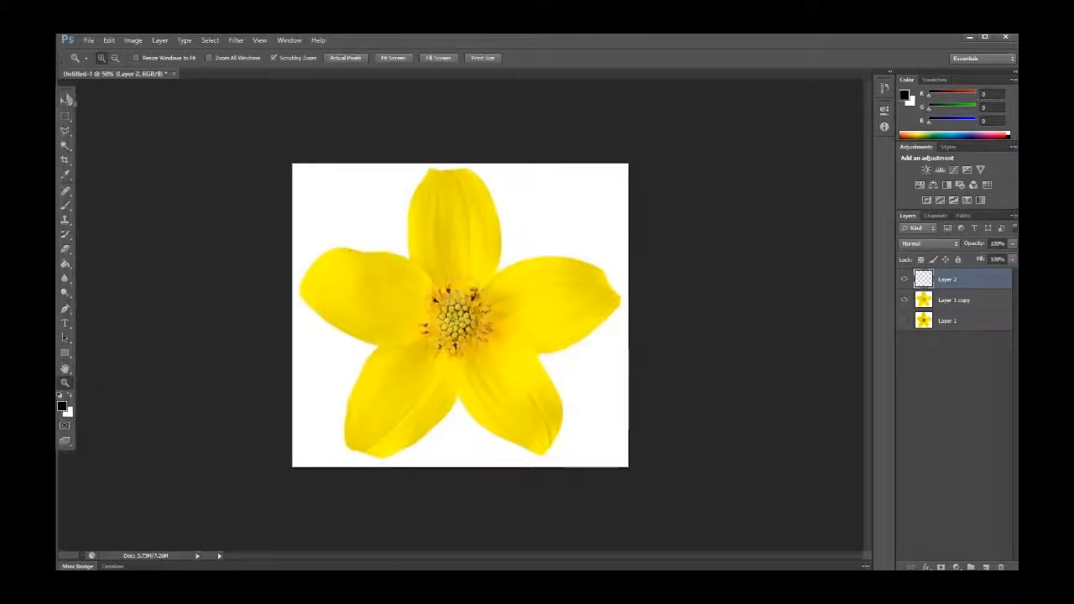
click(67, 94)
mouse_move(68, 93)
mouse_down()
mouse_move(79, 91)
mouse_move(69, 87)
mouse_up()
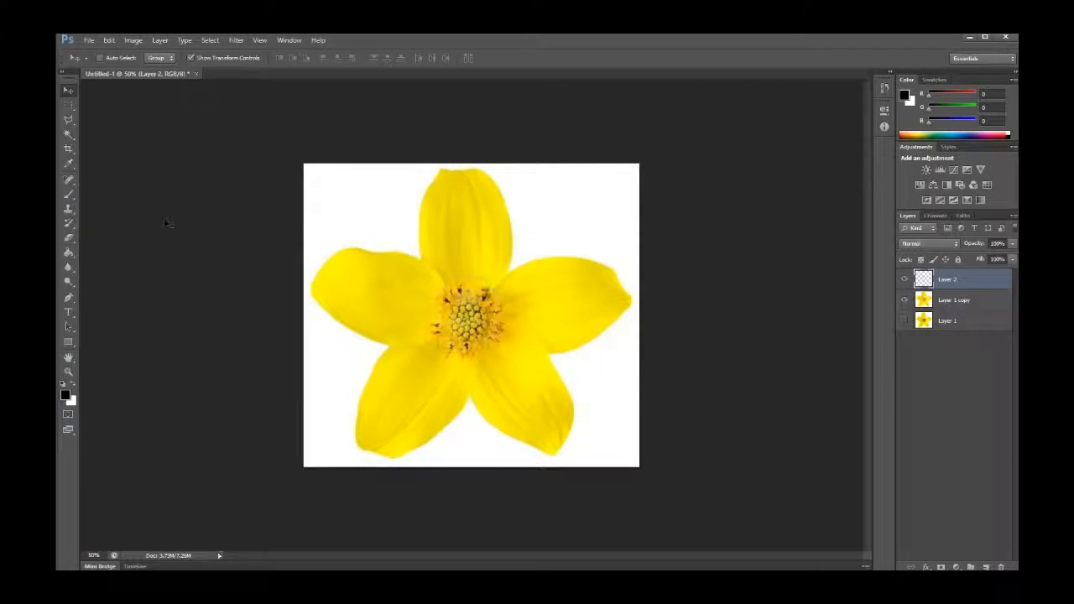